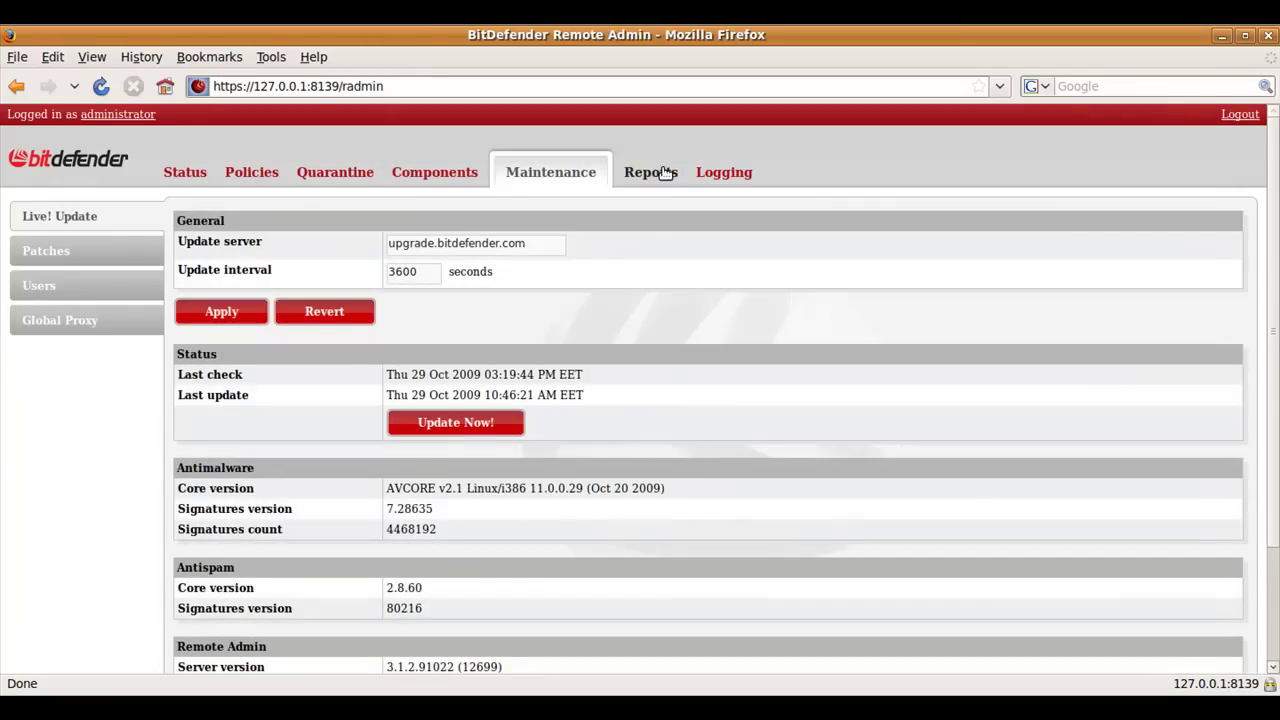
Review the Reports, Logging and Status pages, then the License and About information
{"action": "left_click", "coordinate": [665, 173]}
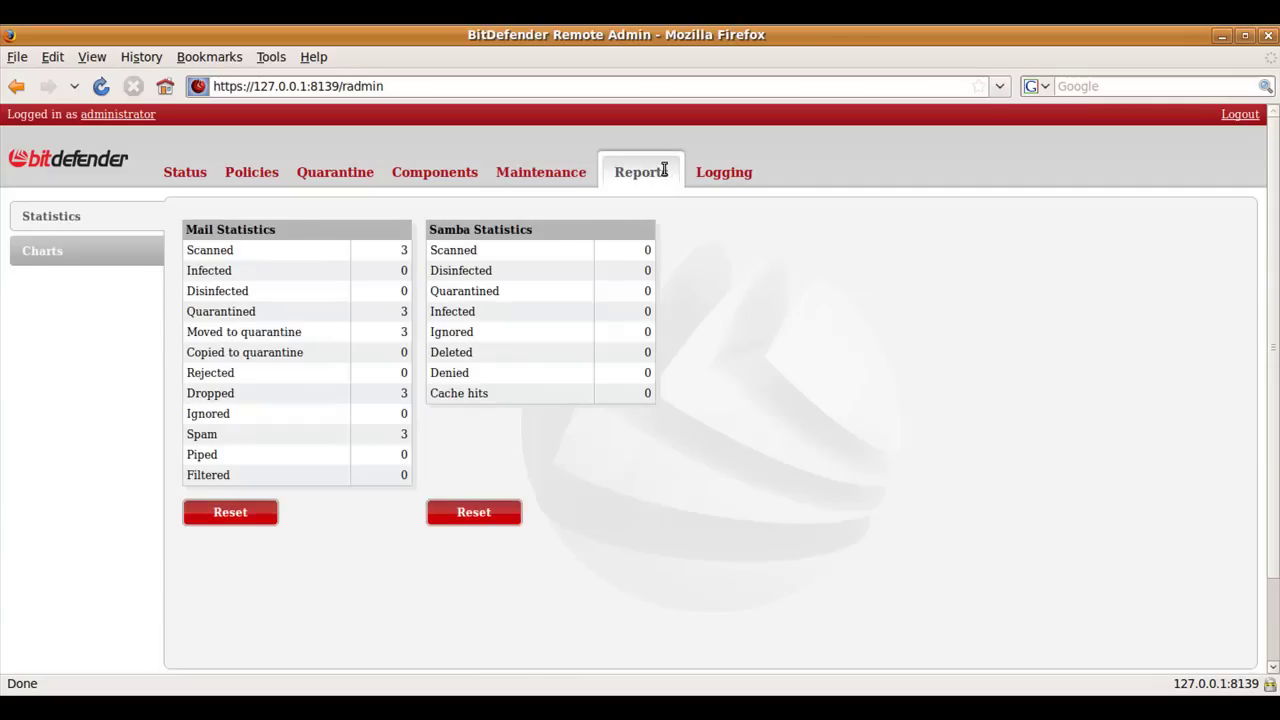
{"action": "left_click", "coordinate": [729, 172]}
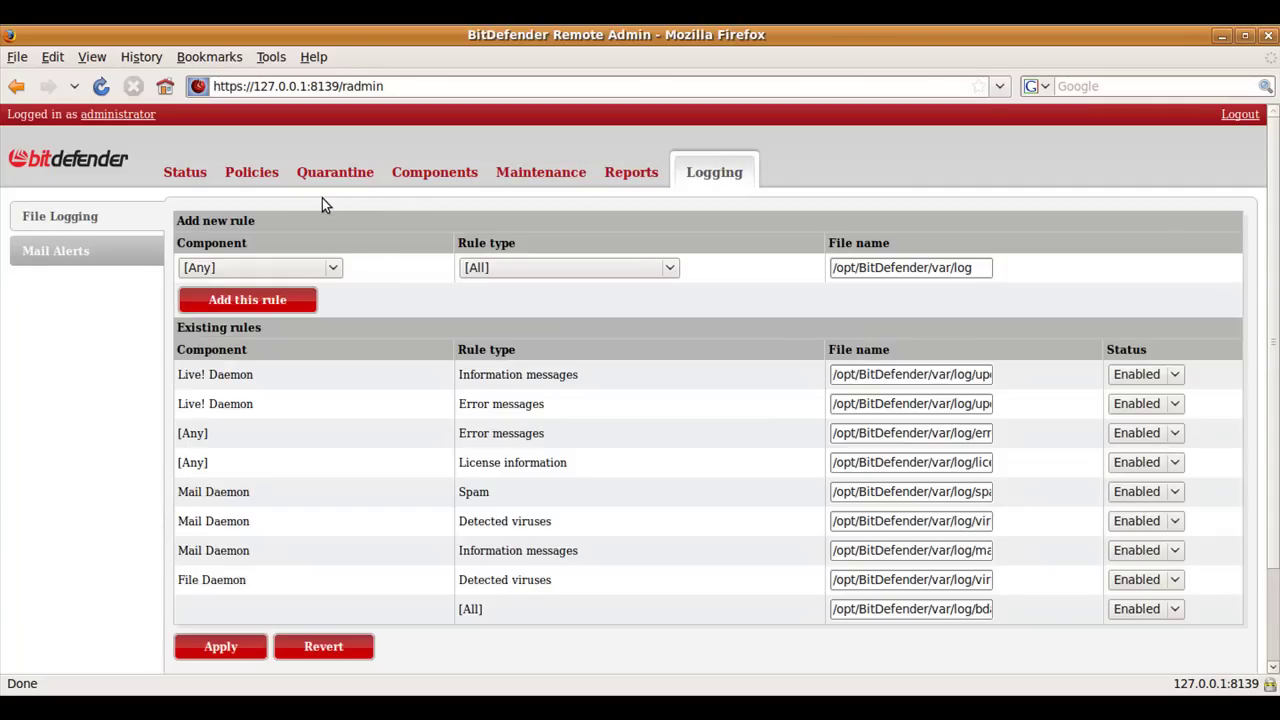
{"action": "left_click", "coordinate": [183, 174]}
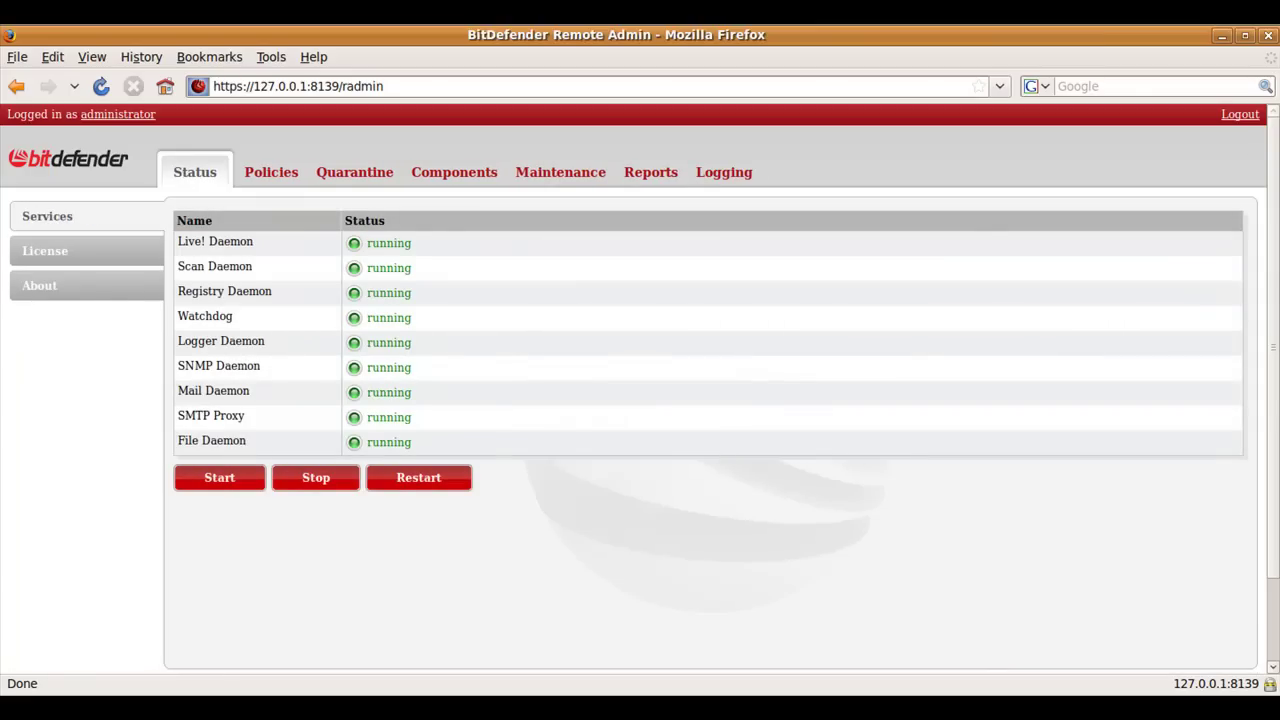
{"action": "left_click", "coordinate": [112, 258]}
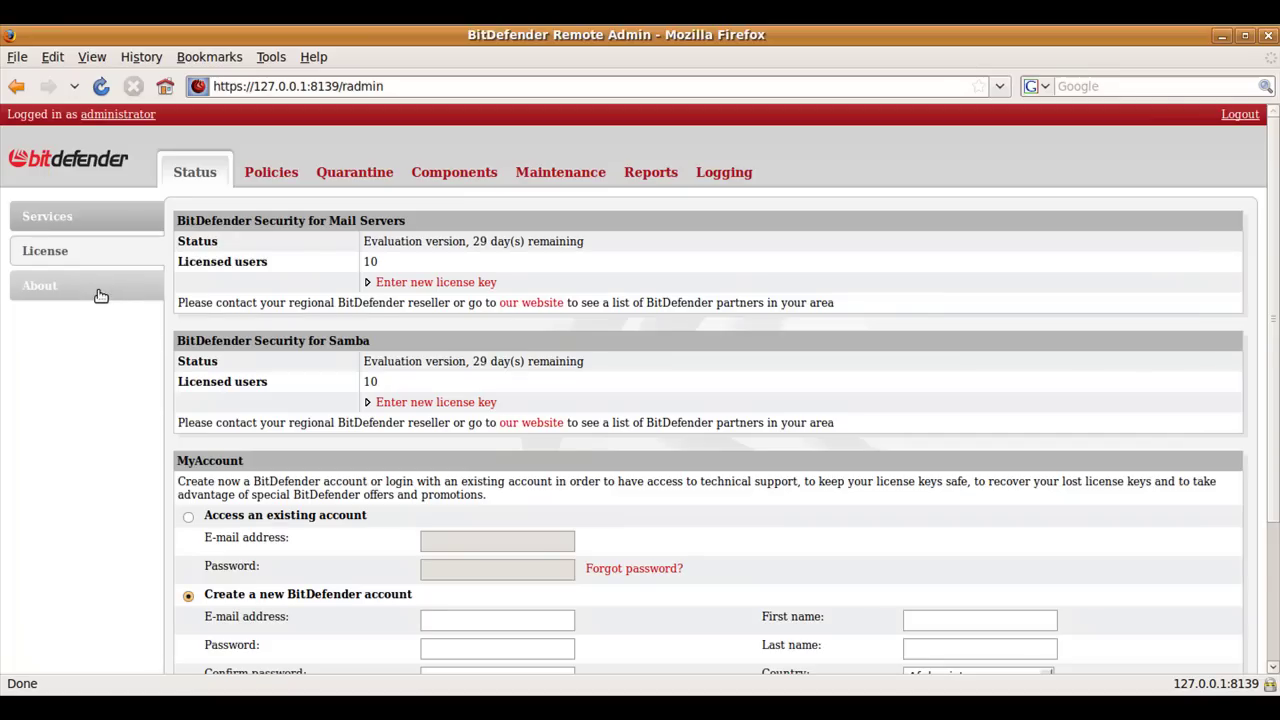
{"action": "left_click", "coordinate": [99, 290]}
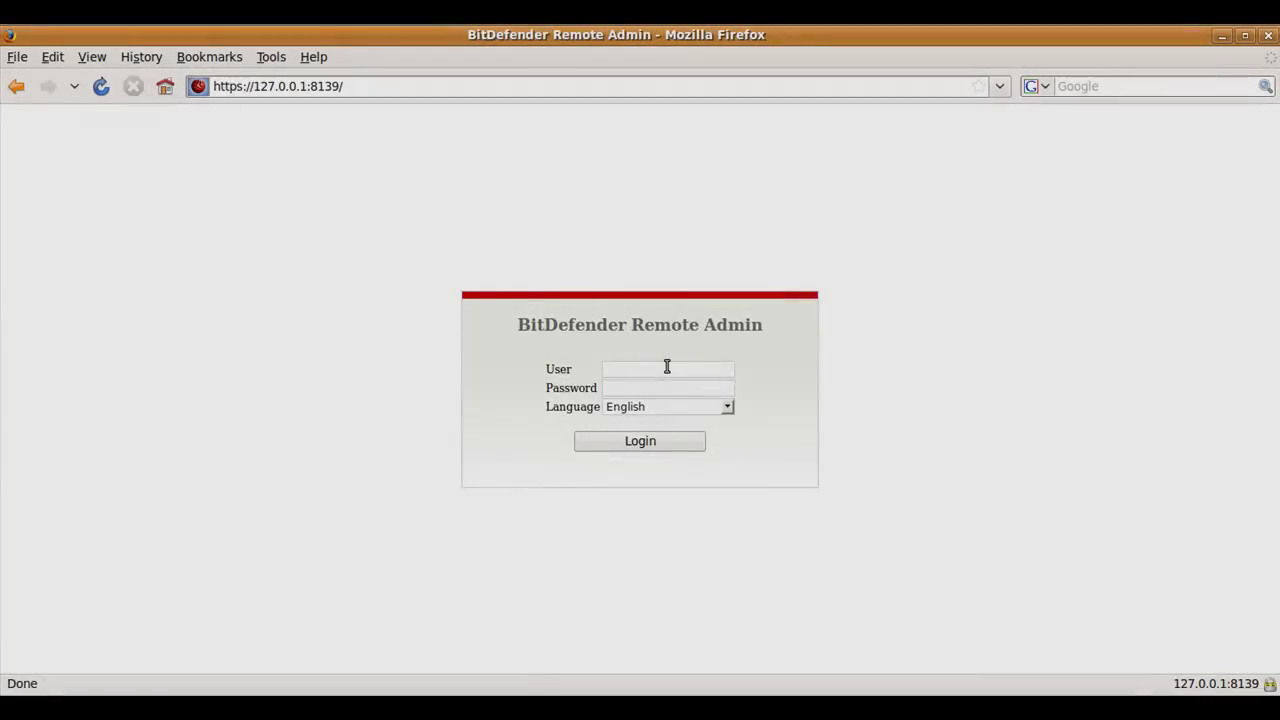
Log in to the admin console as Administrator with the account password
{"action": "left_click", "coordinate": [666, 367]}
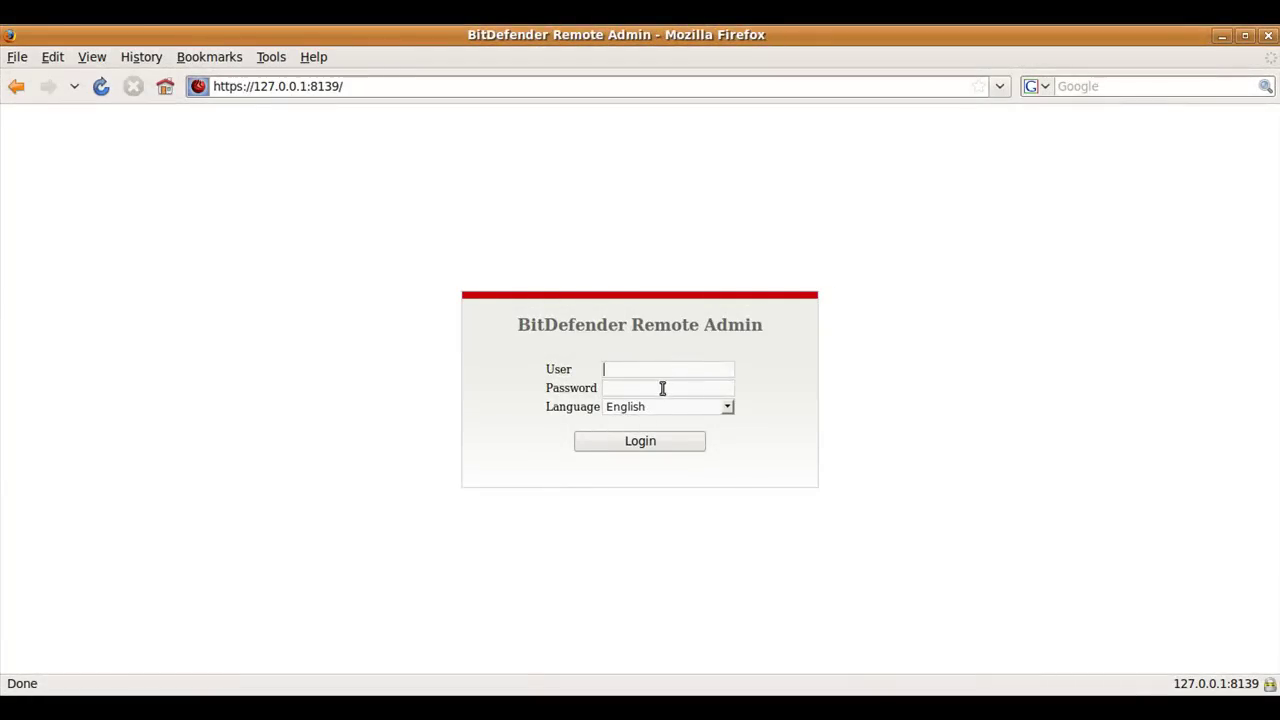
{"action": "type", "text": "Administrator"}
{"action": "left_click", "coordinate": [664, 389]}
{"action": "type", "text": "*****"}
{"action": "left_click", "coordinate": [660, 442]}
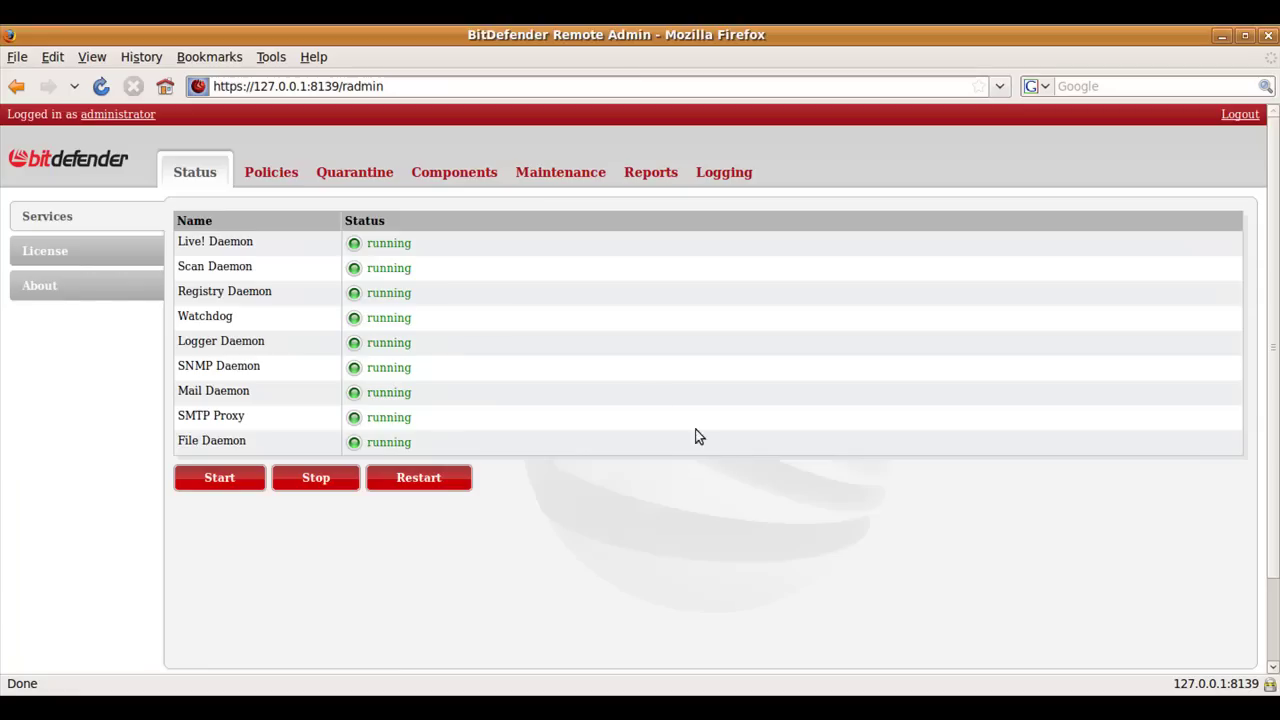
Restart all services and wait until the nine daemons show running again
{"action": "left_click", "coordinate": [419, 484]}
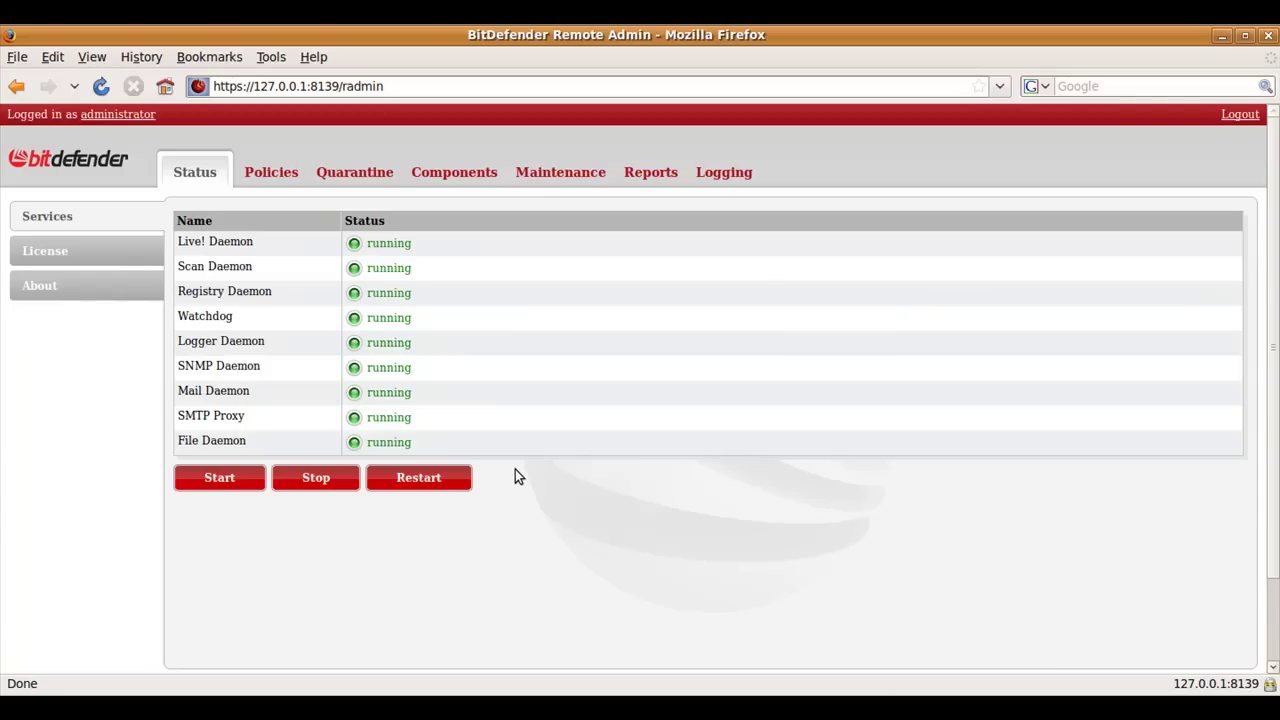
Browse the component version list on the About page
{"action": "left_click", "coordinate": [122, 288]}
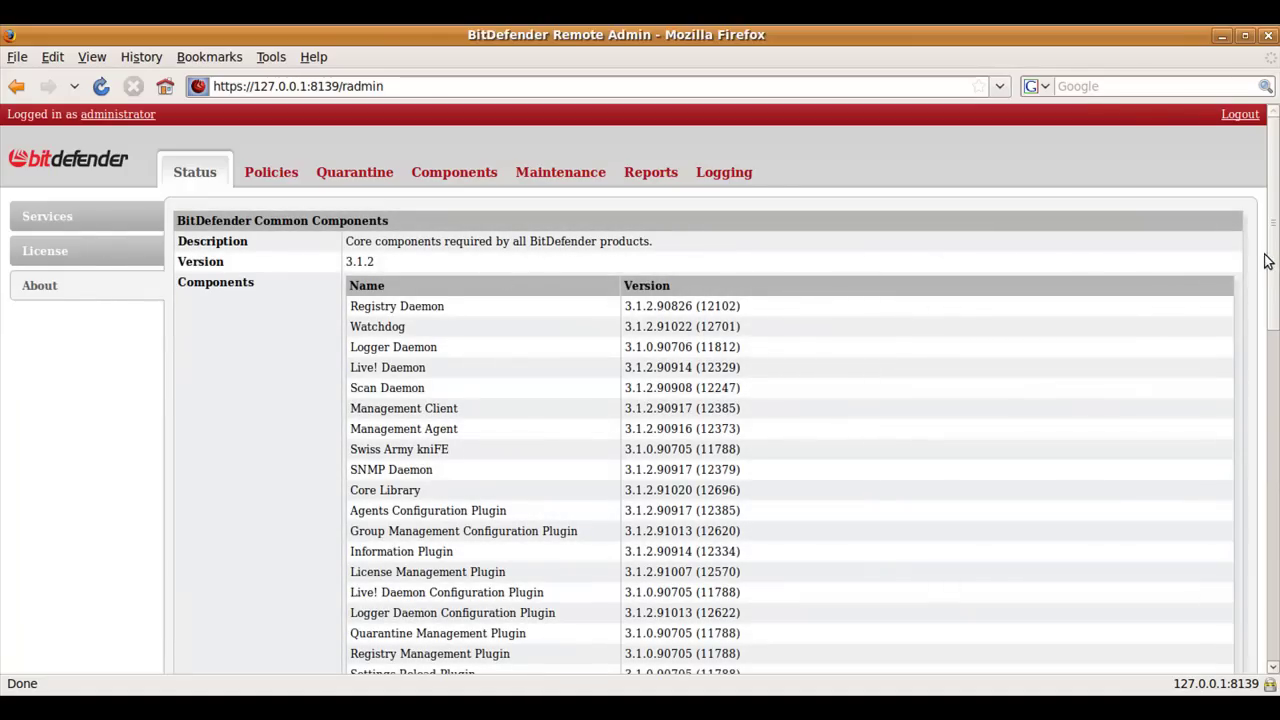
{"action": "left_click_drag", "start_coordinate": [1268, 257], "coordinate": [1270, 612]}
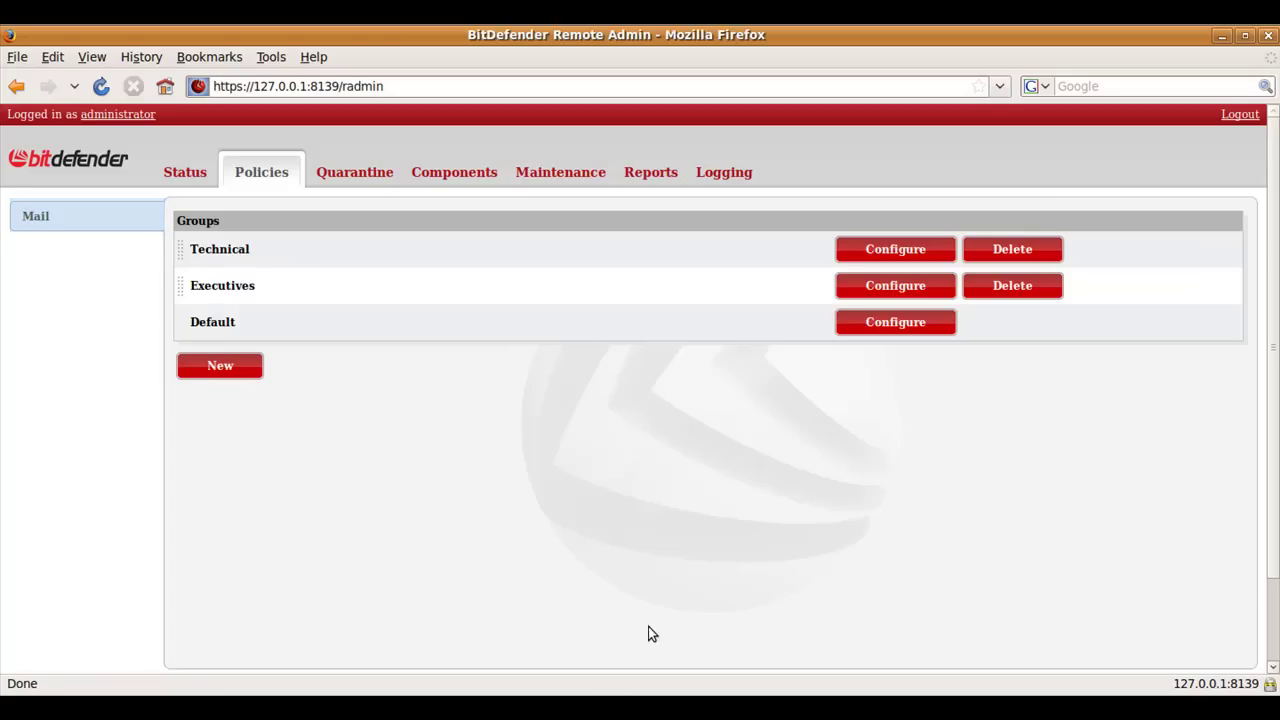
Set the Default group's antispam actions to move to quarantine and drop, and apply
{"action": "left_click", "coordinate": [878, 328]}
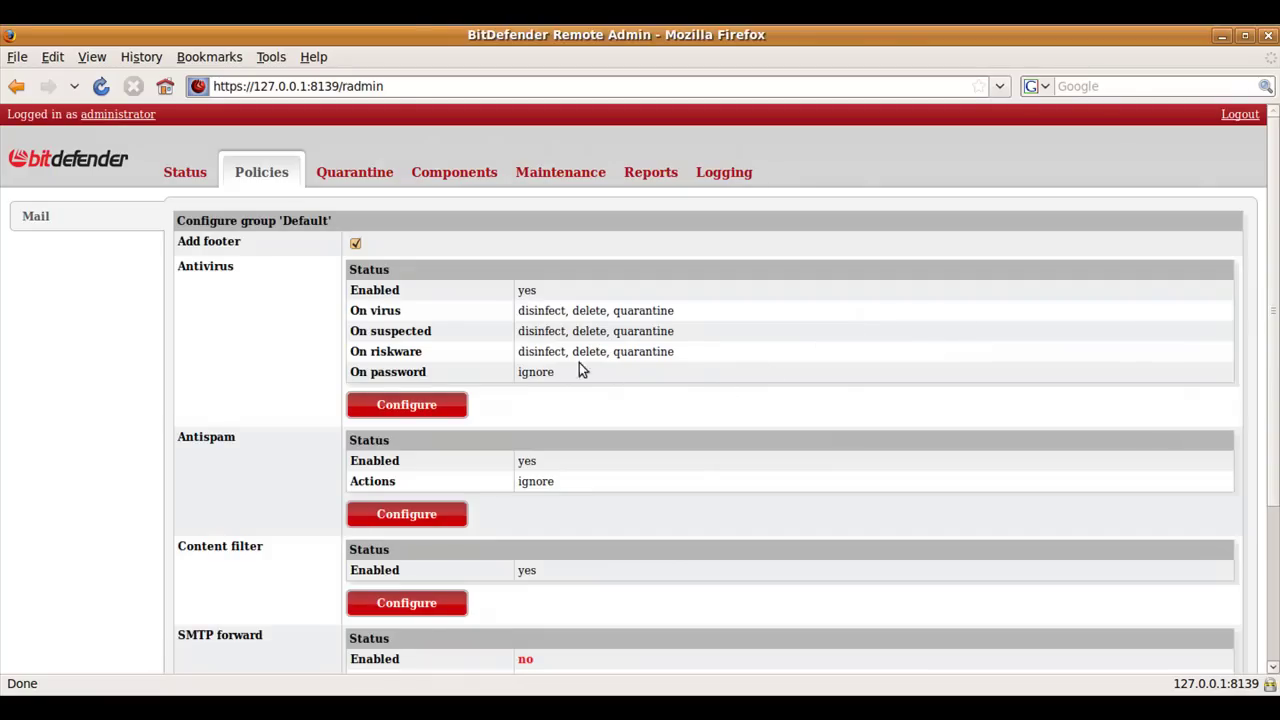
{"action": "scroll", "coordinate": [488, 444], "scroll_direction": "down", "scroll_amount": 3}
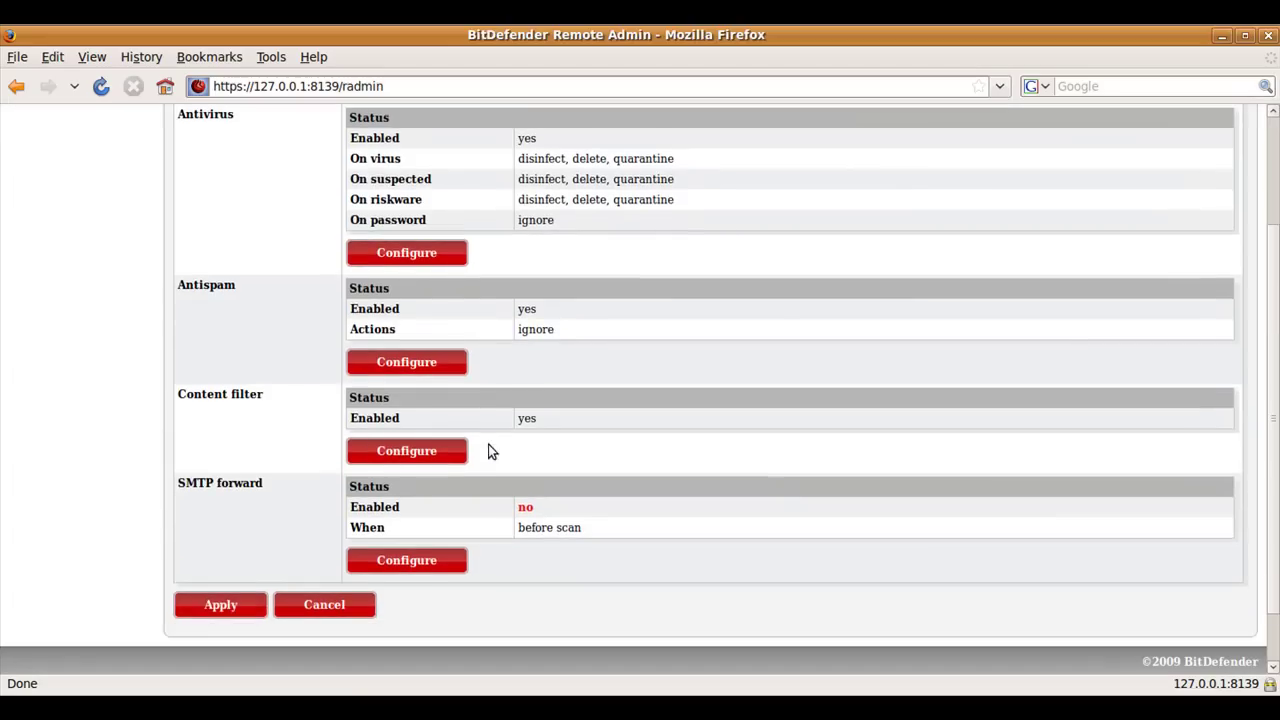
{"action": "left_click", "coordinate": [418, 364]}
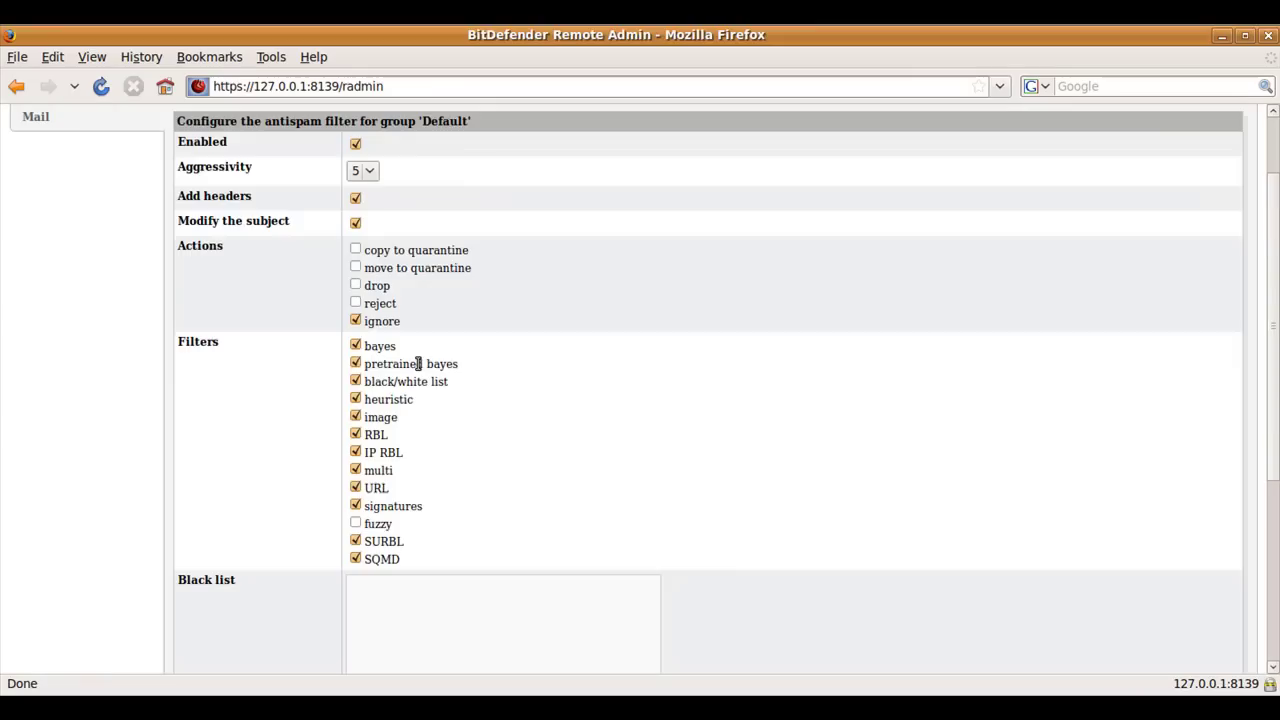
{"action": "left_click", "coordinate": [356, 268]}
{"action": "left_click", "coordinate": [356, 285]}
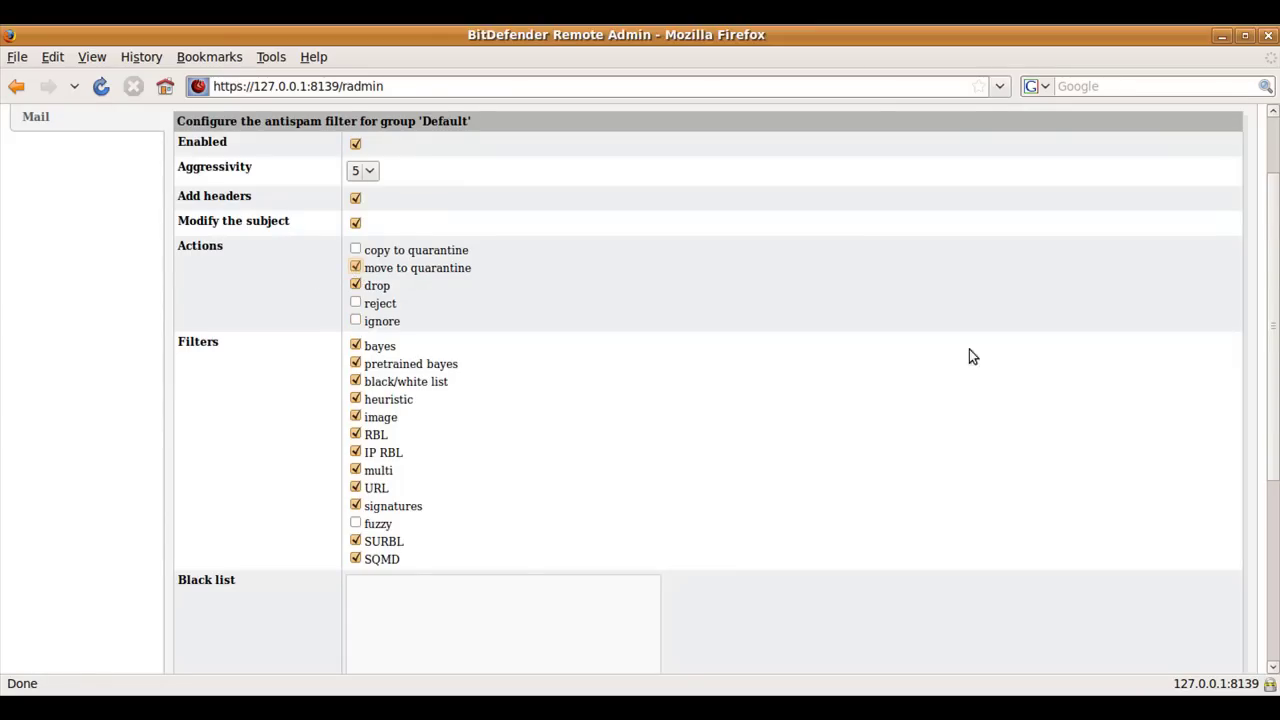
{"action": "left_click_drag", "start_coordinate": [1274, 305], "coordinate": [1274, 452]}
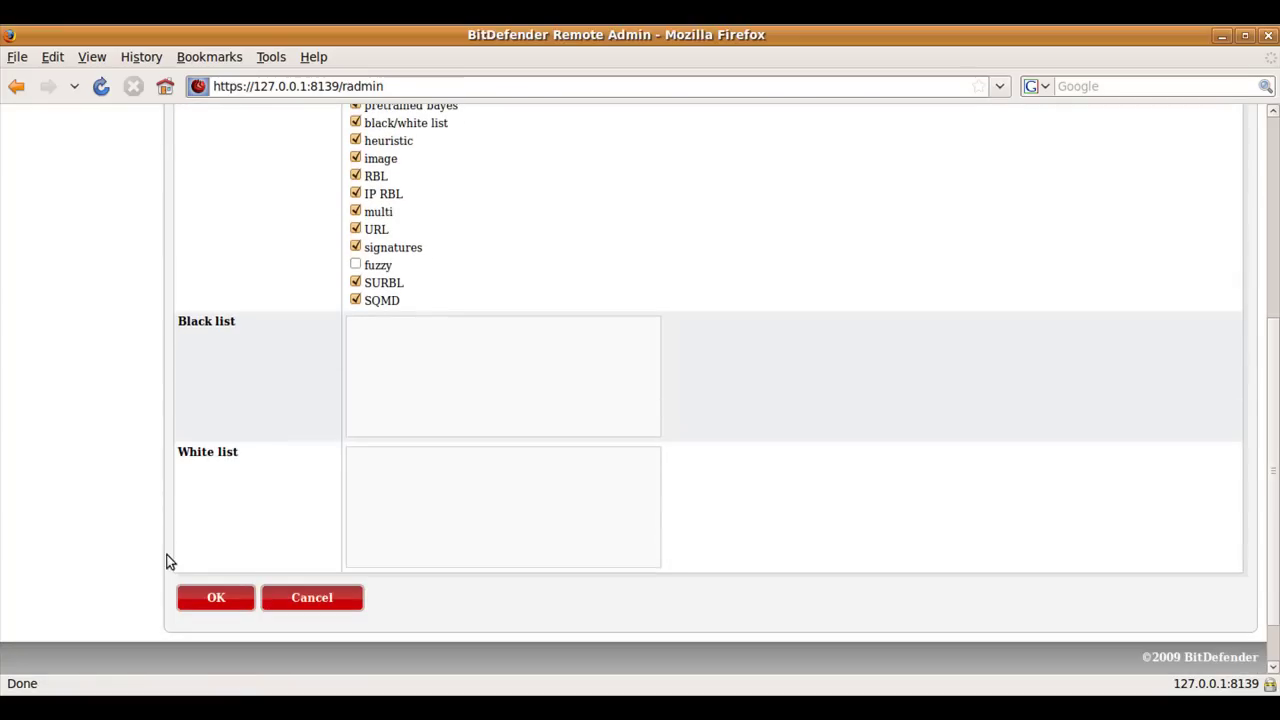
{"action": "left_click", "coordinate": [222, 606]}
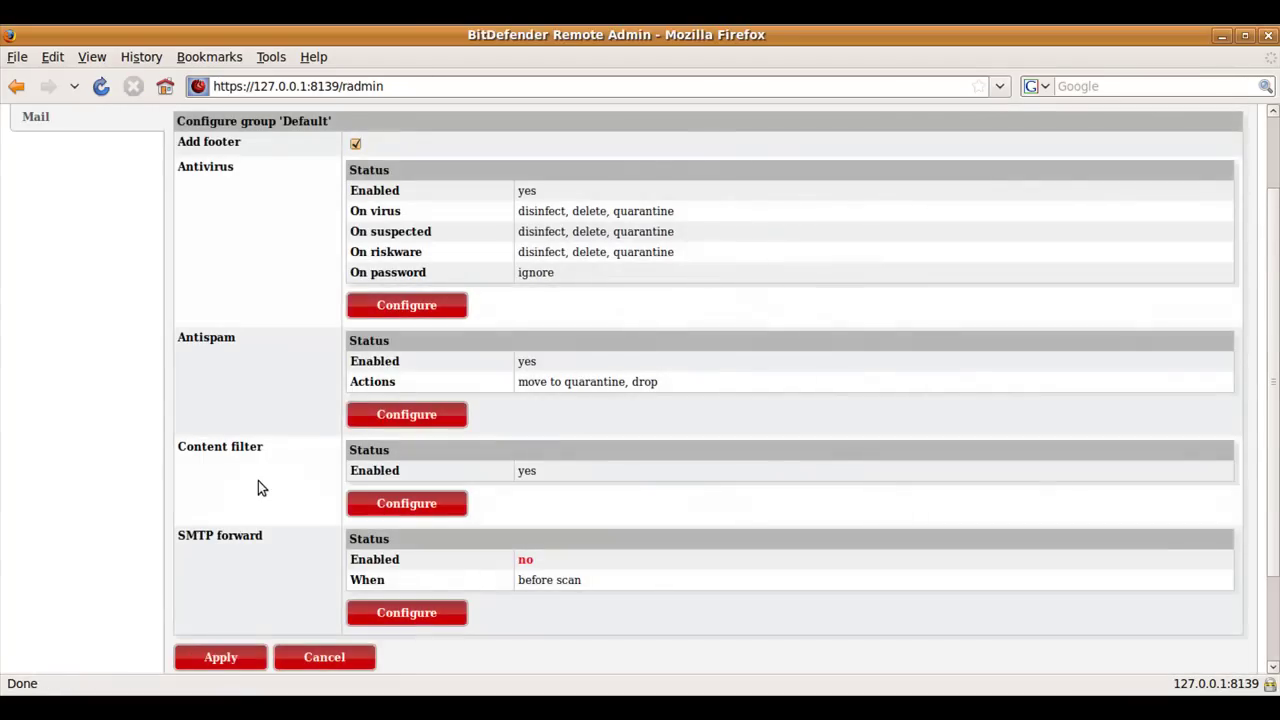
{"action": "left_click", "coordinate": [222, 663]}
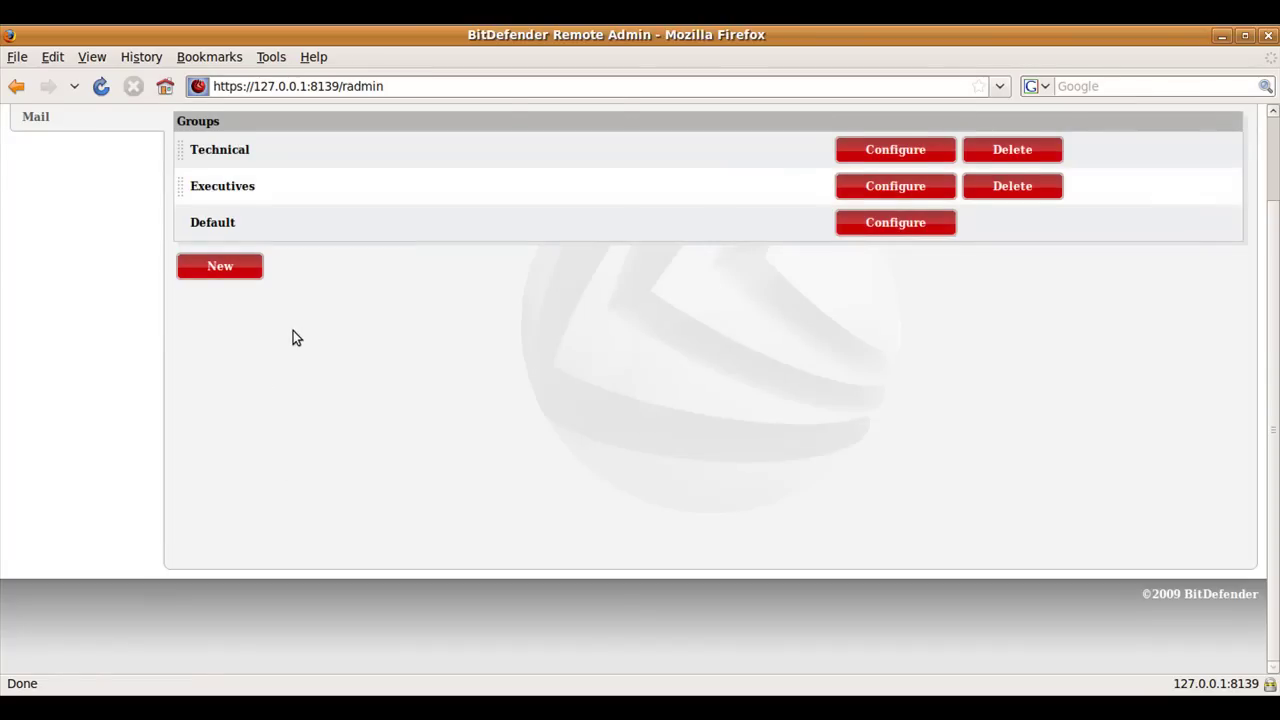
{"action": "scroll", "coordinate": [293, 338], "scroll_direction": "up", "scroll_amount": 2}
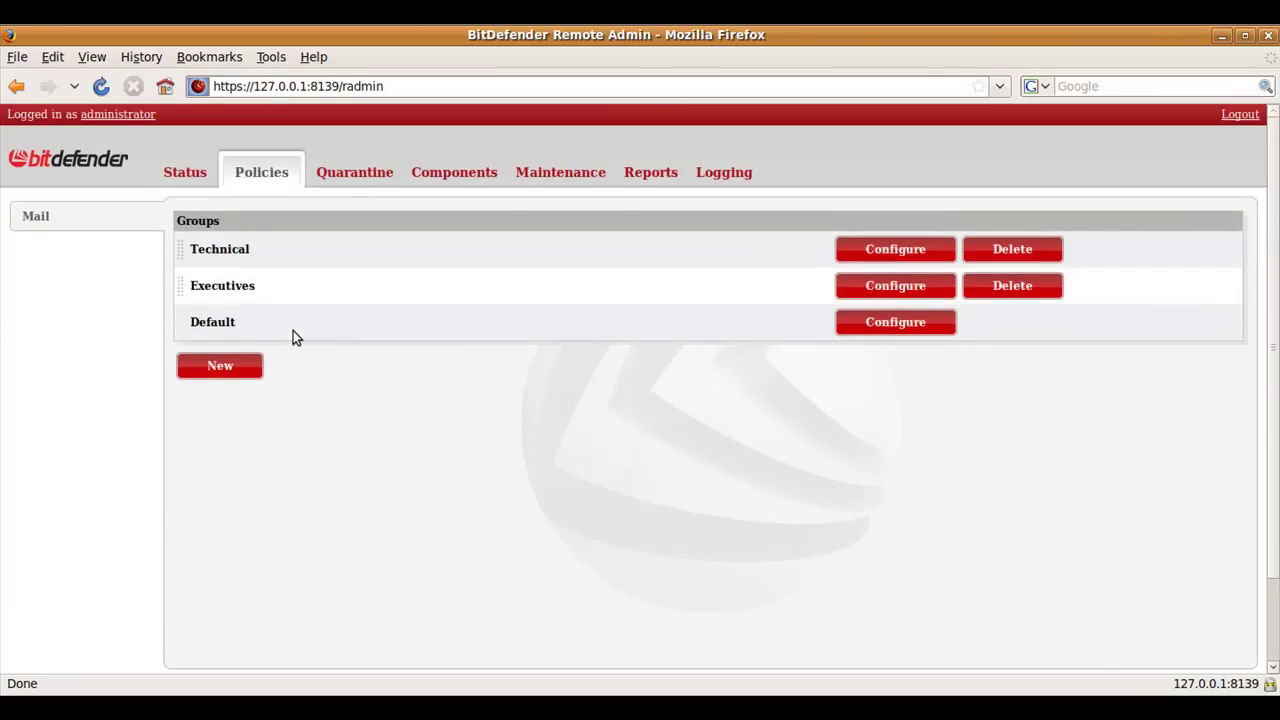
Create a new mail group named 'Secretary'
{"action": "left_click", "coordinate": [221, 370]}
{"action": "type", "text": "Sec"}
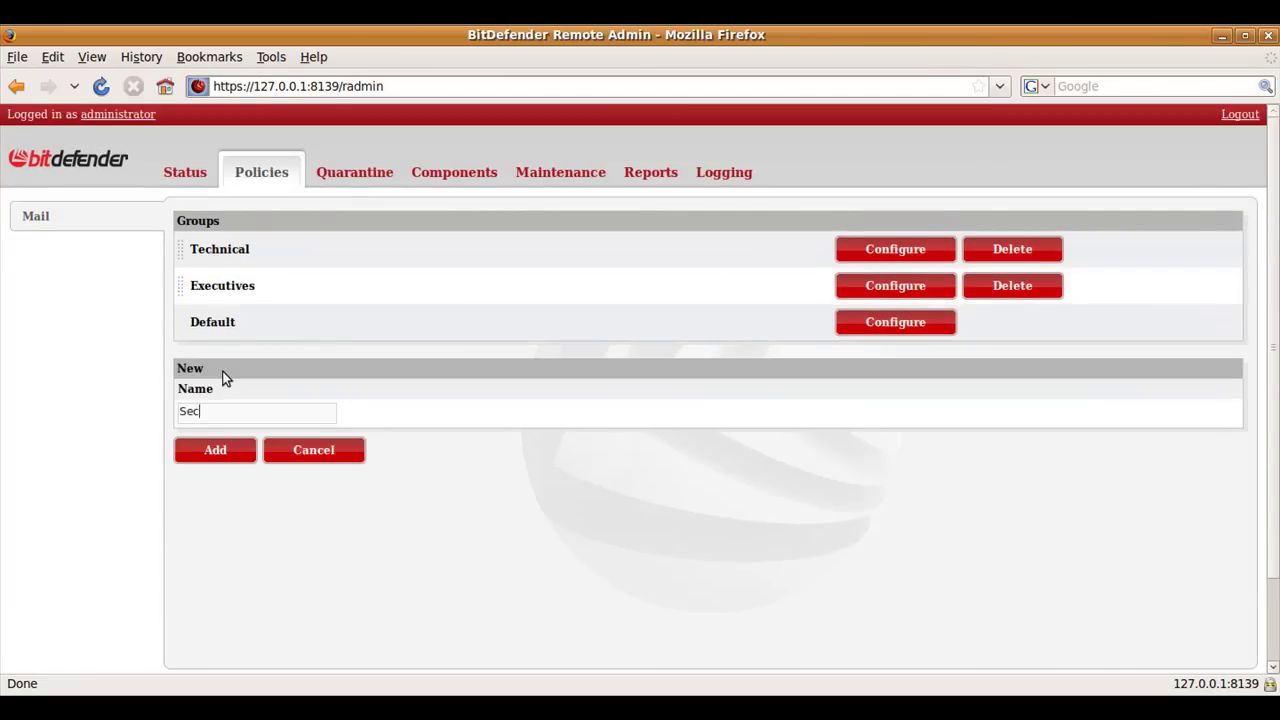
{"action": "type", "text": "retary"}
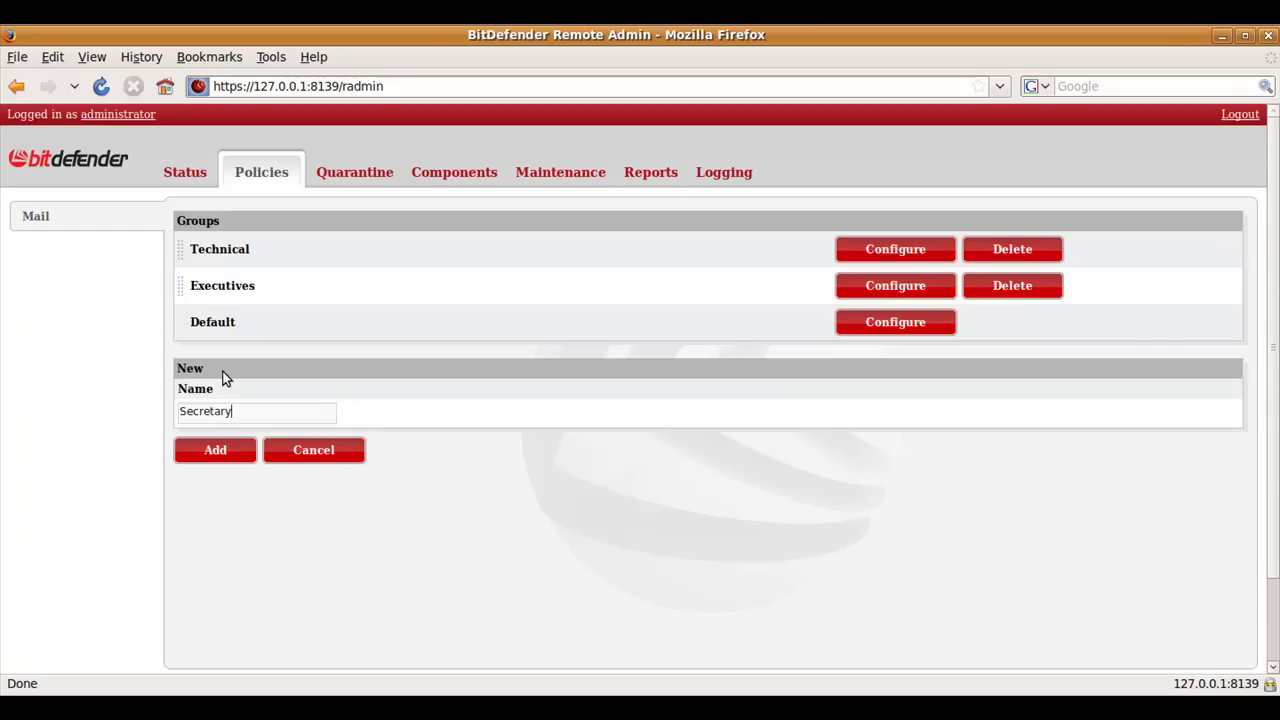
{"action": "left_click", "coordinate": [205, 452]}
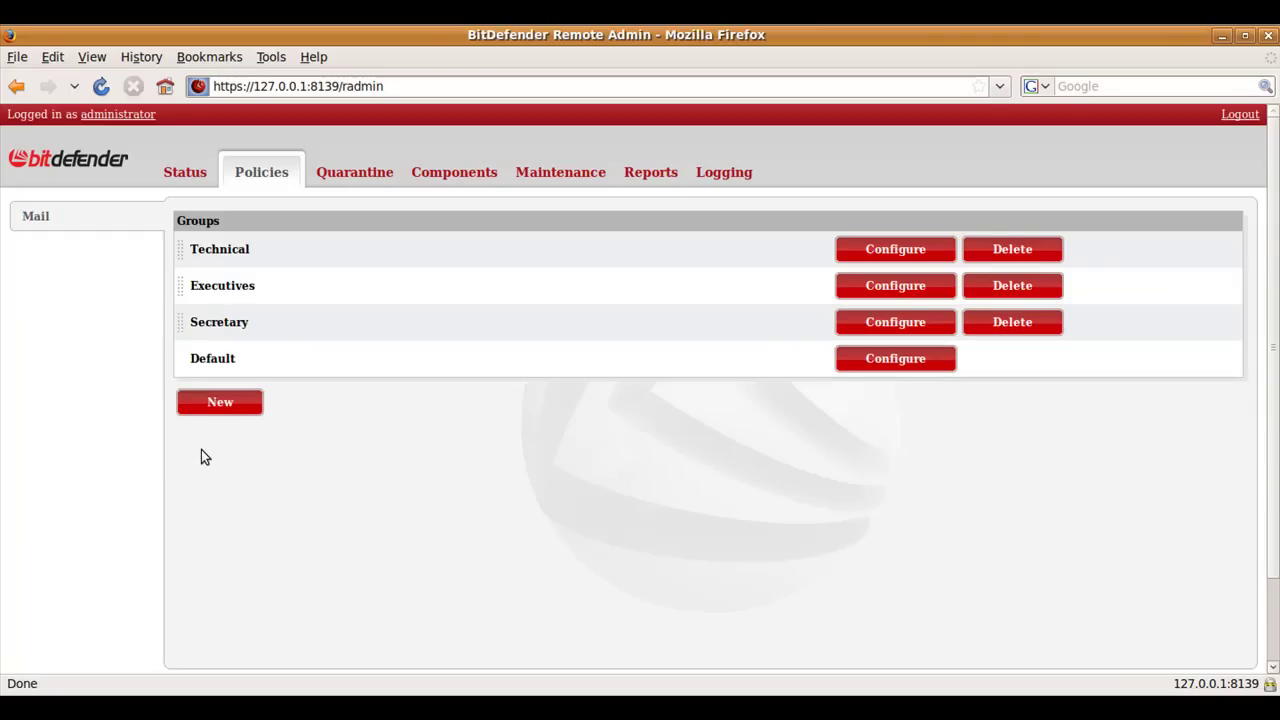
Add a recipient e-mail address to the Secretary group's recipient list
{"action": "left_click", "coordinate": [870, 322]}
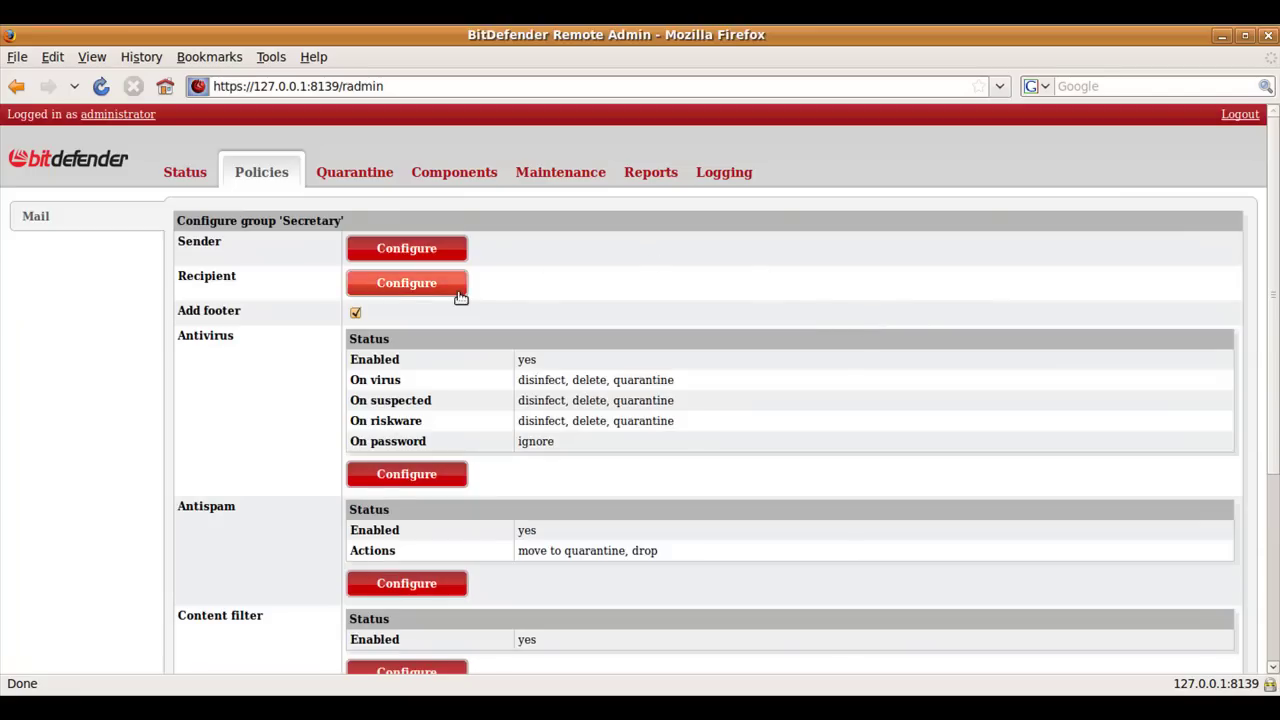
{"action": "left_click", "coordinate": [452, 288]}
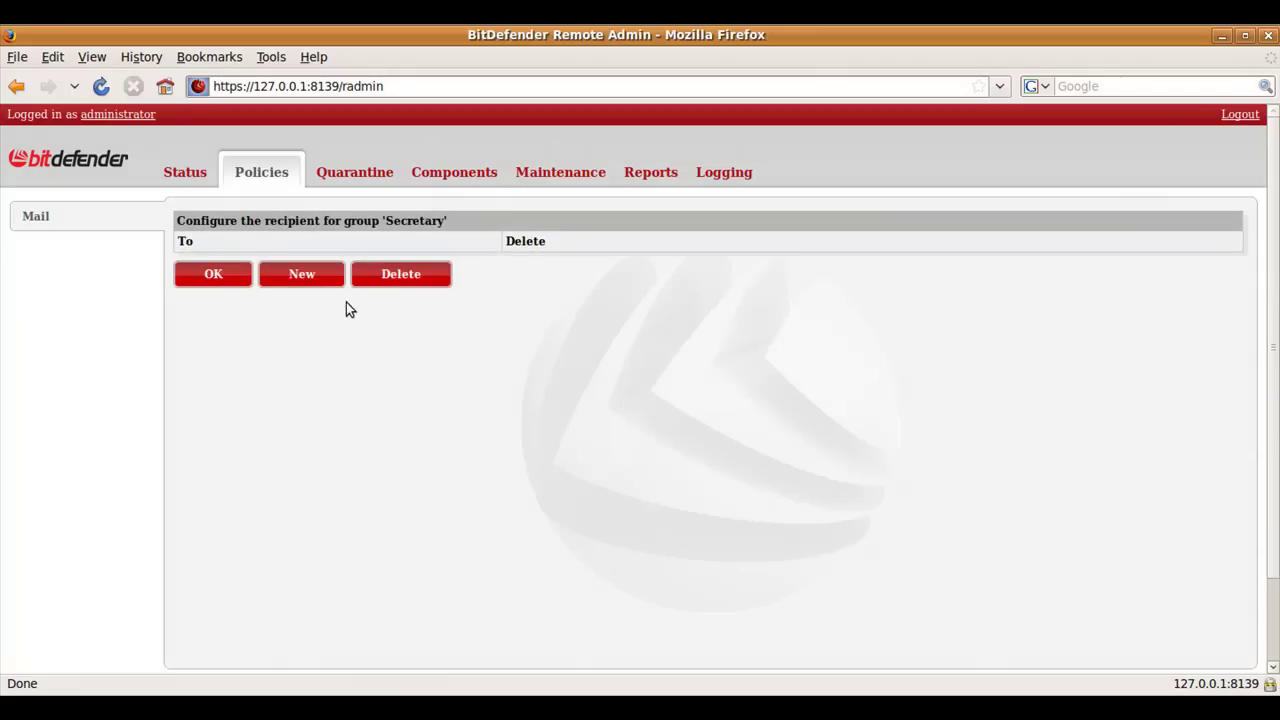
{"action": "left_click", "coordinate": [302, 275]}
{"action": "type", "text": "janedoe@"}
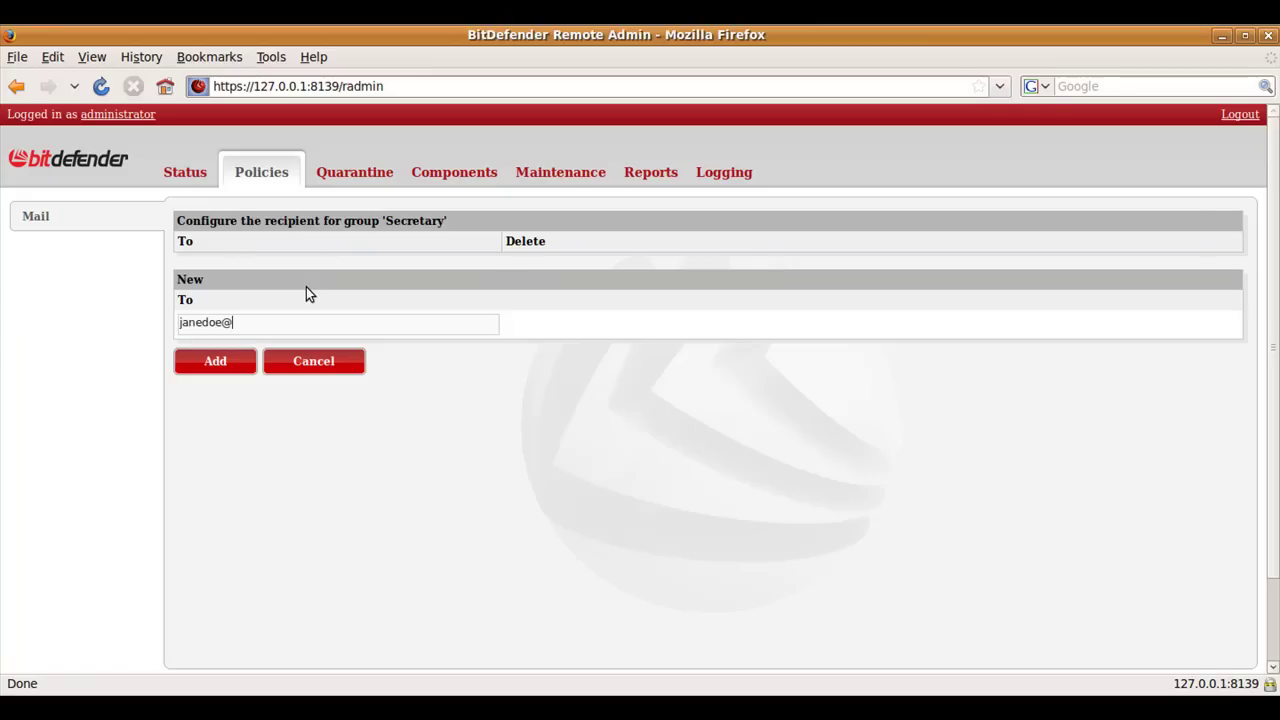
{"action": "type", "text": "example.com"}
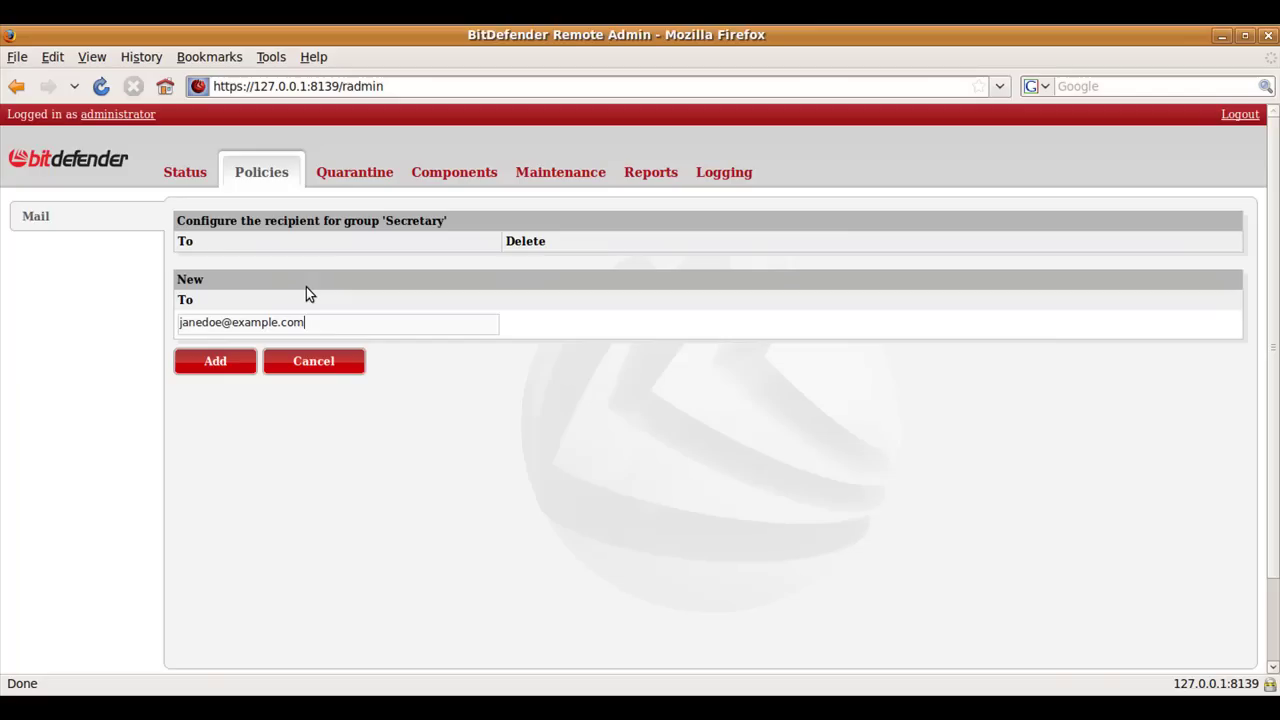
{"action": "left_click", "coordinate": [213, 362]}
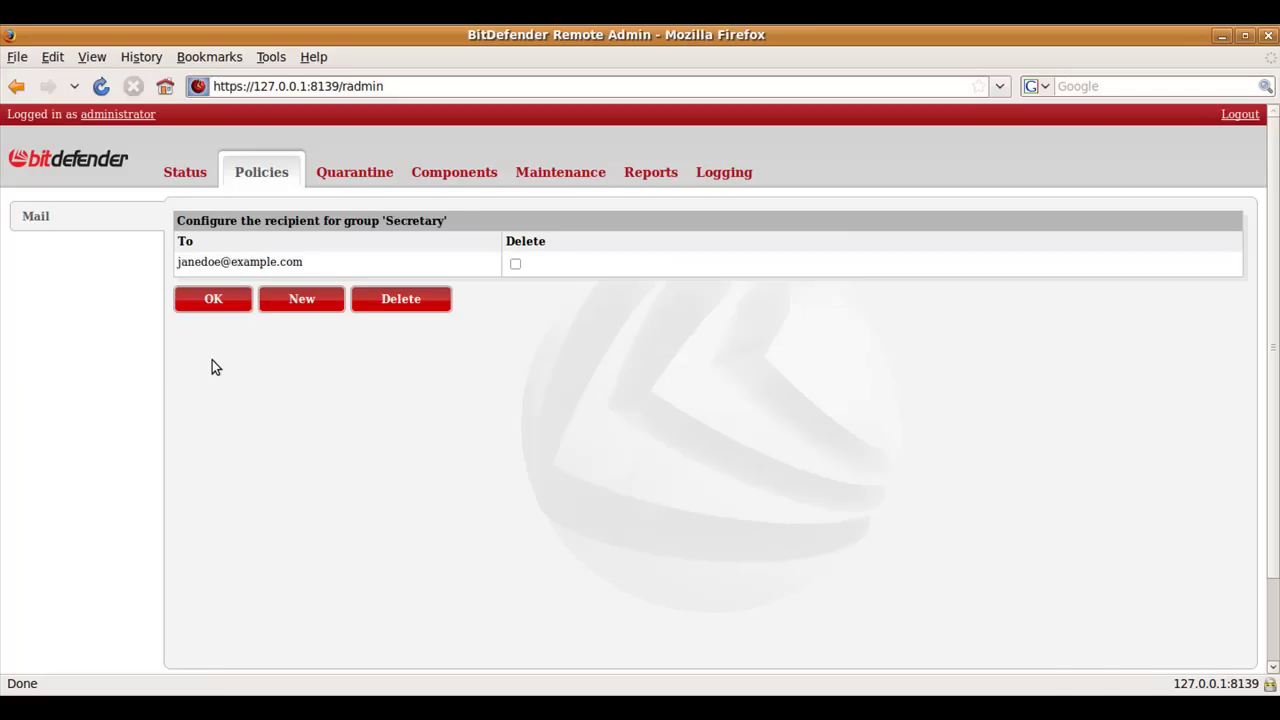
{"action": "left_click", "coordinate": [212, 300]}
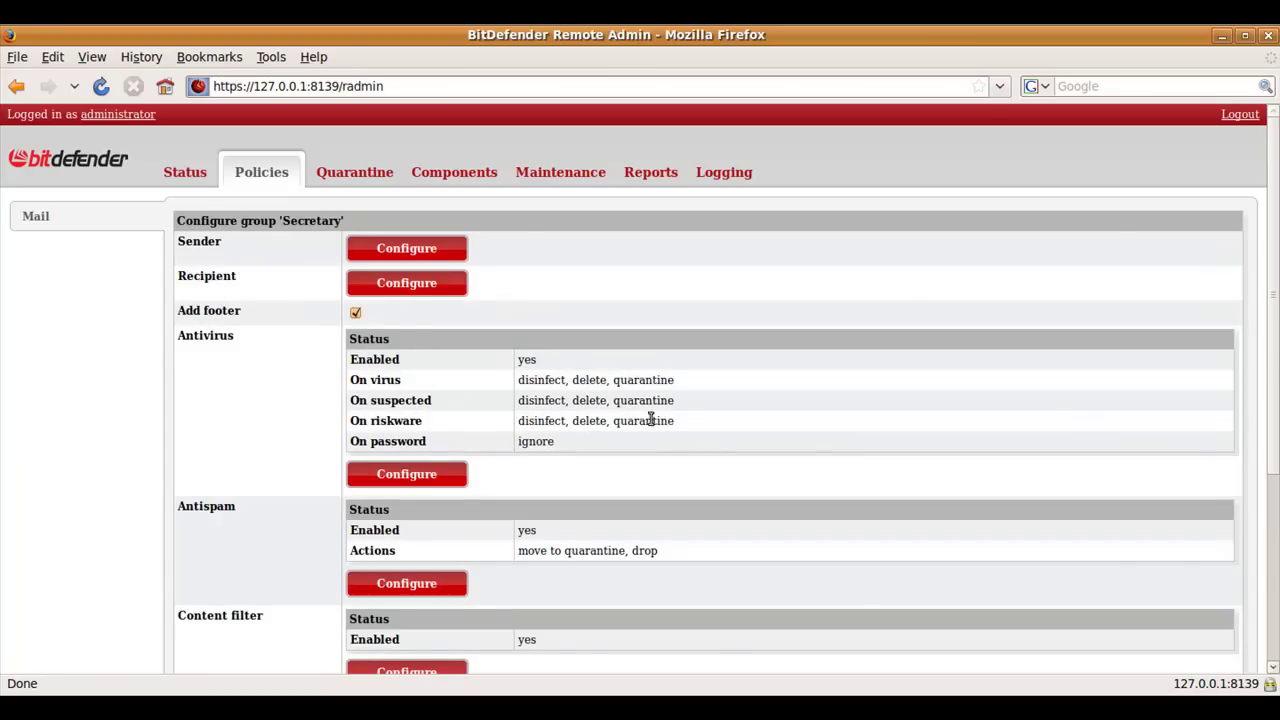
{"action": "scroll", "coordinate": [734, 480], "scroll_direction": "down", "scroll_amount": 3}
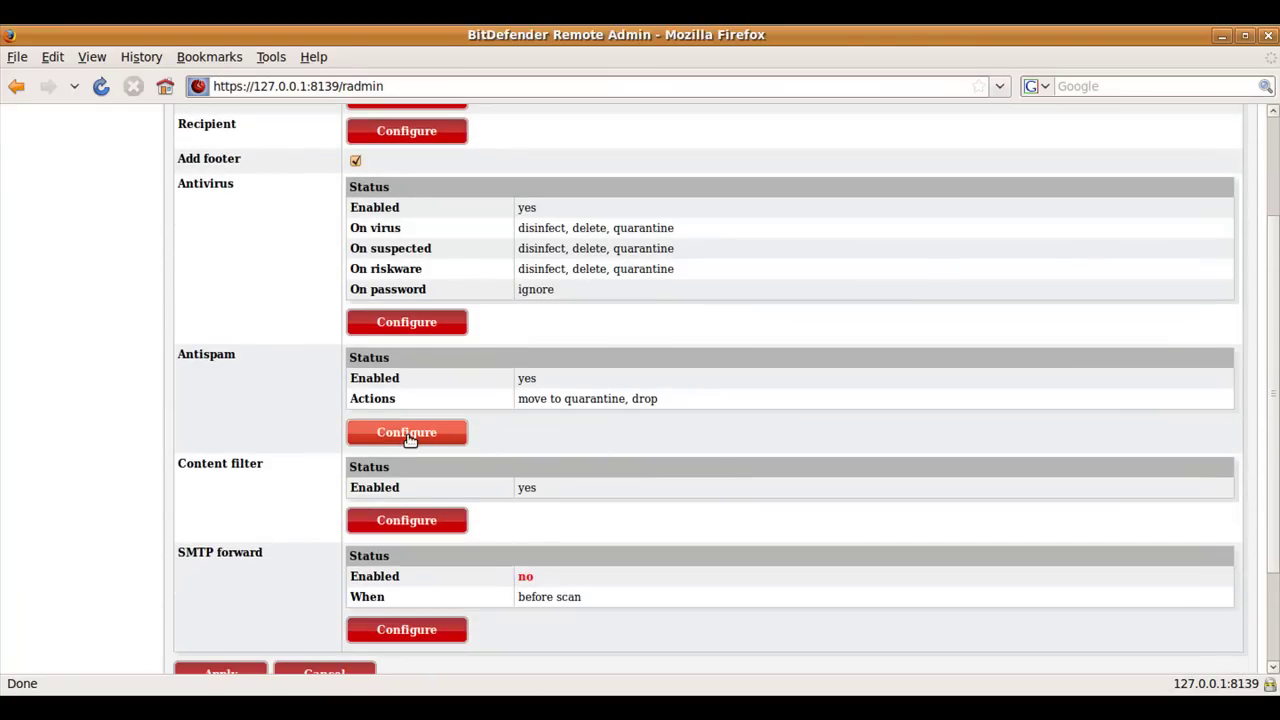
Set the Secretary group's antispam actions to ignore and copy to quarantine, and save
{"action": "left_click", "coordinate": [408, 436]}
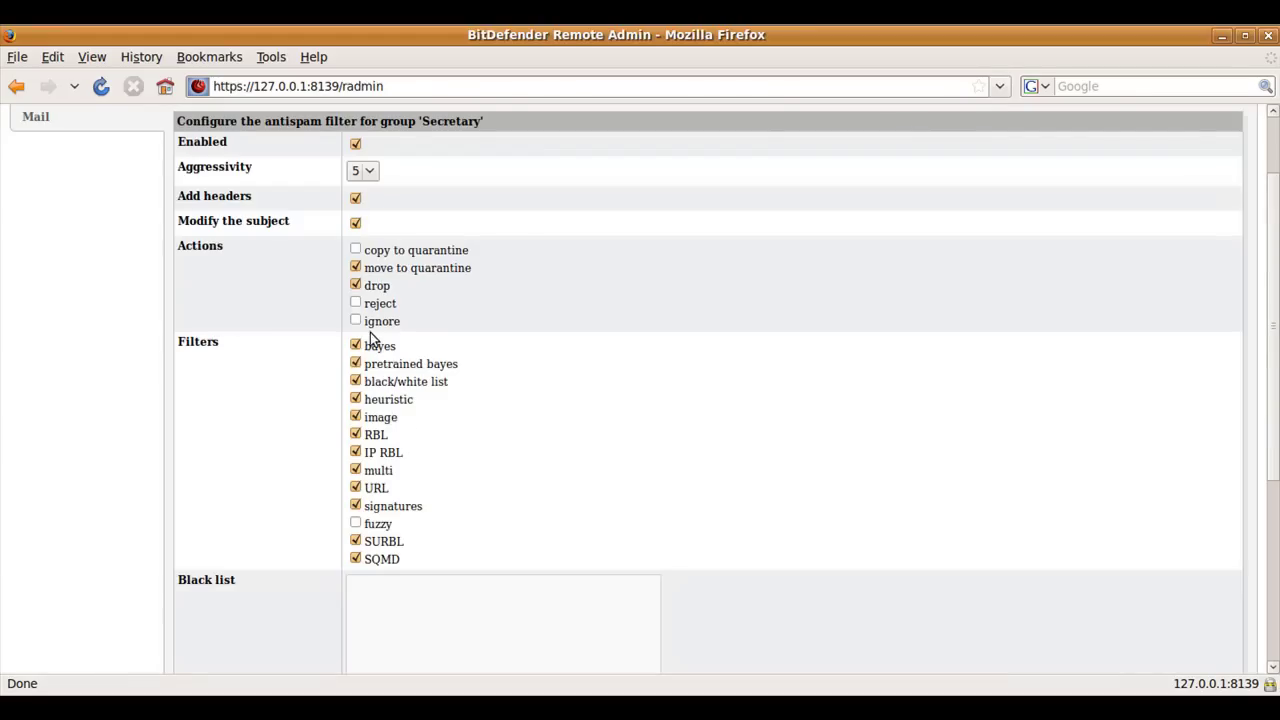
{"action": "left_click", "coordinate": [355, 320]}
{"action": "left_click", "coordinate": [355, 249]}
{"action": "scroll", "coordinate": [281, 451], "scroll_direction": "down", "scroll_amount": 1}
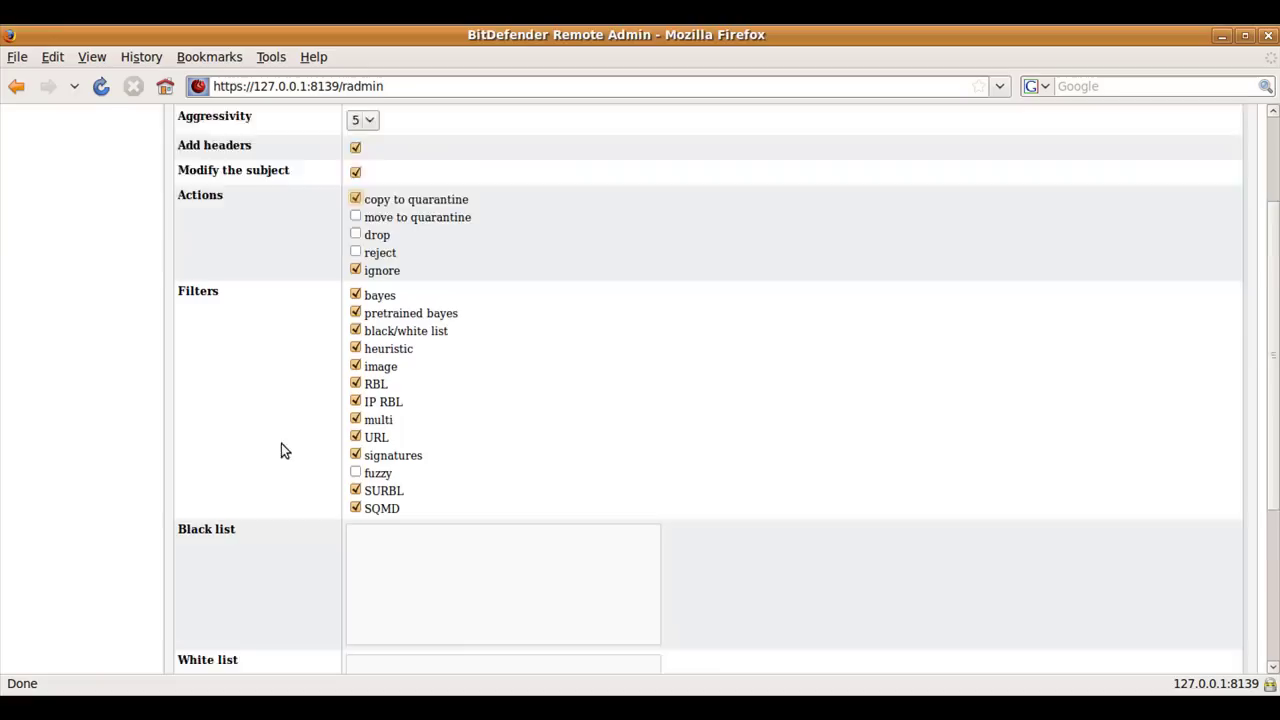
{"action": "scroll", "coordinate": [281, 451], "scroll_direction": "down", "scroll_amount": 3}
{"action": "left_click", "coordinate": [215, 653]}
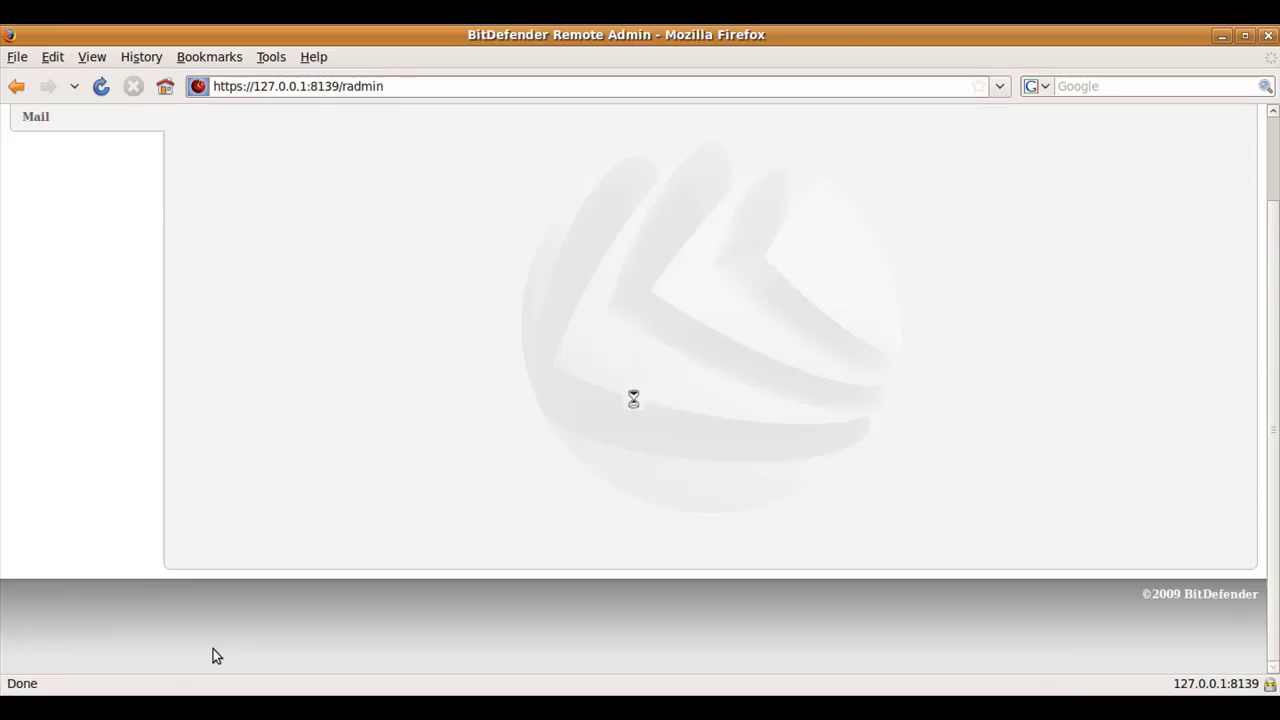
{"action": "scroll", "coordinate": [517, 500], "scroll_direction": "down", "scroll_amount": 4}
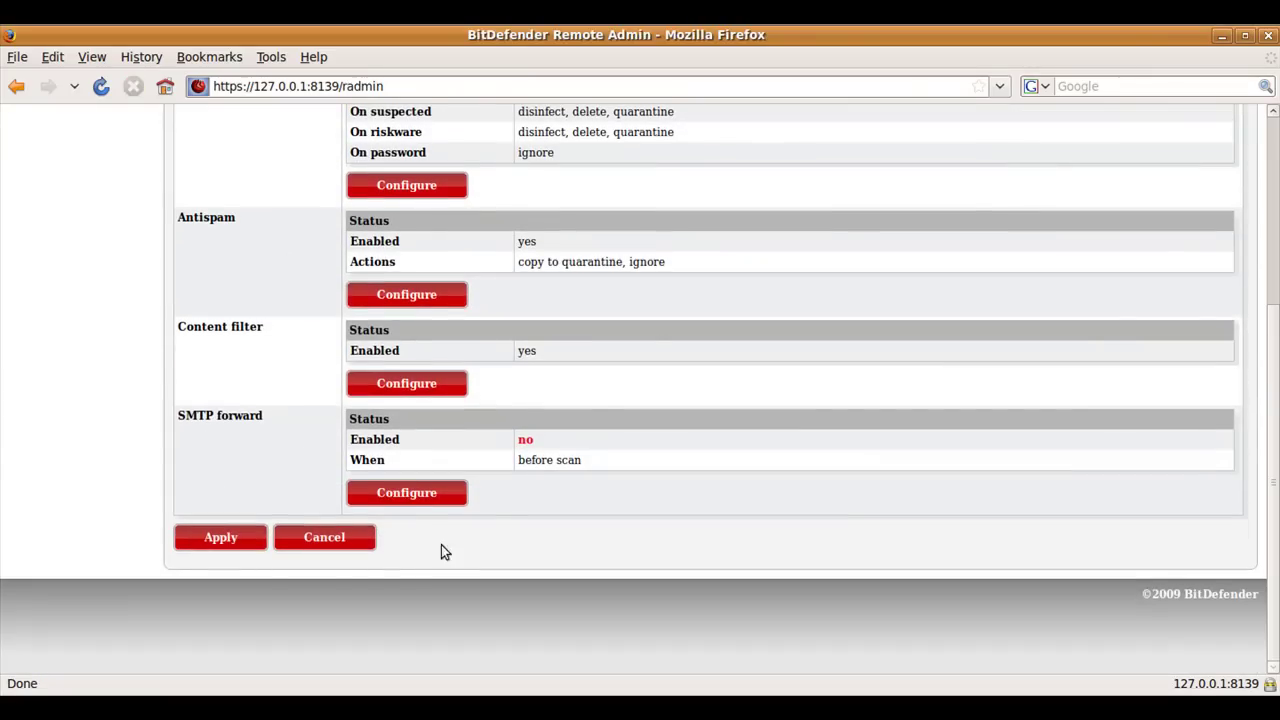
{"action": "left_click", "coordinate": [218, 538]}
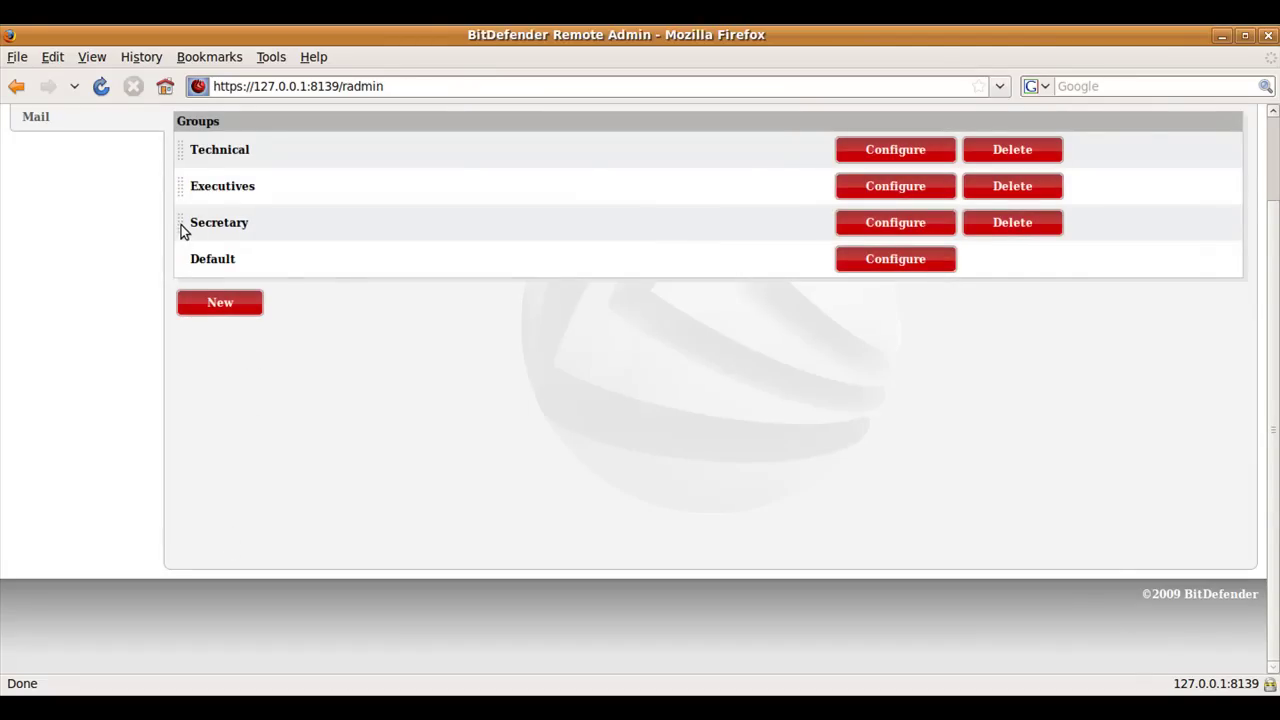
Move Secretary to the top of the groups list and Technical below Executives
{"action": "left_click_drag", "start_coordinate": [181, 225], "coordinate": [182, 146]}
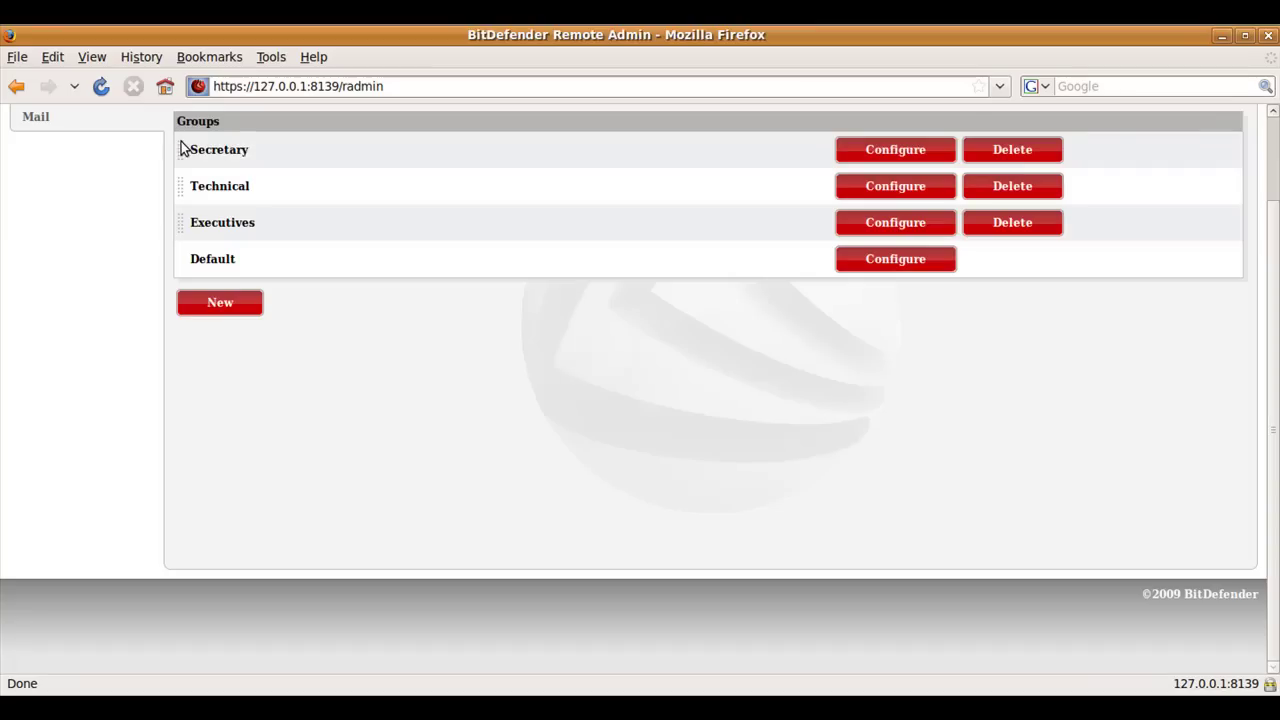
{"action": "left_click_drag", "start_coordinate": [179, 191], "coordinate": [180, 237]}
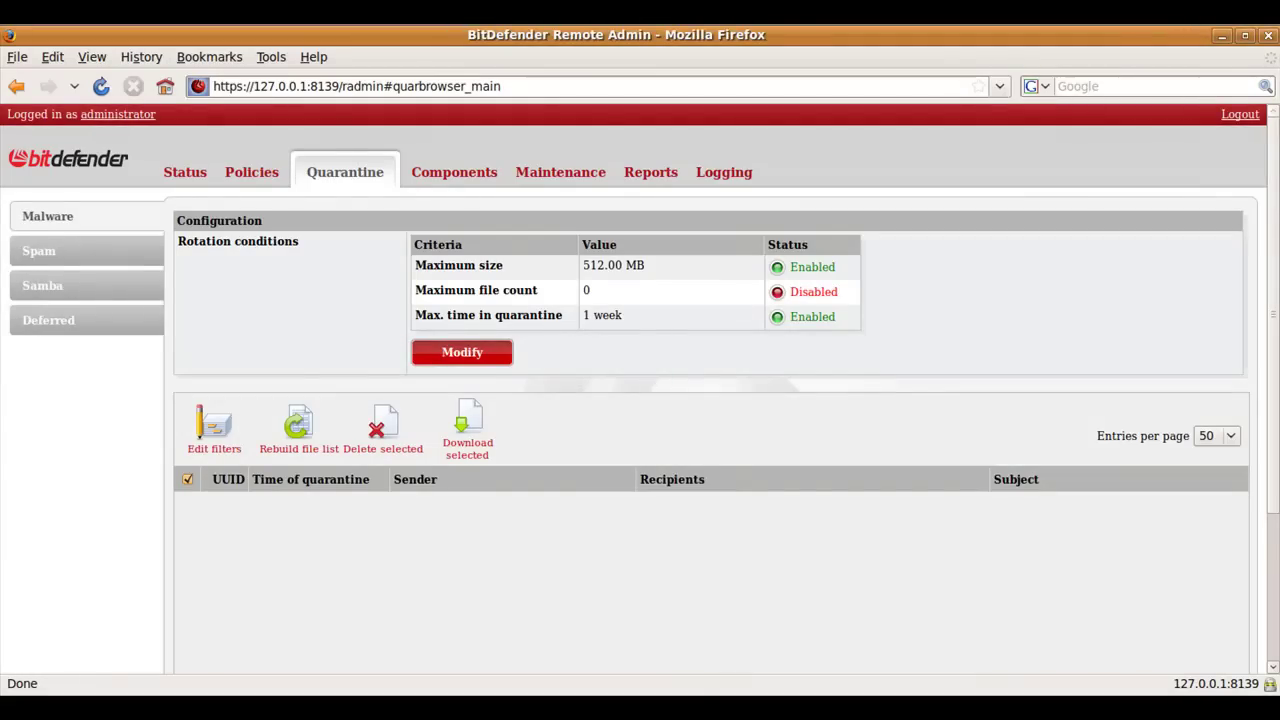
Filter the spam quarantine by Recipients using a Matches pattern name filter
{"action": "left_click", "coordinate": [116, 252]}
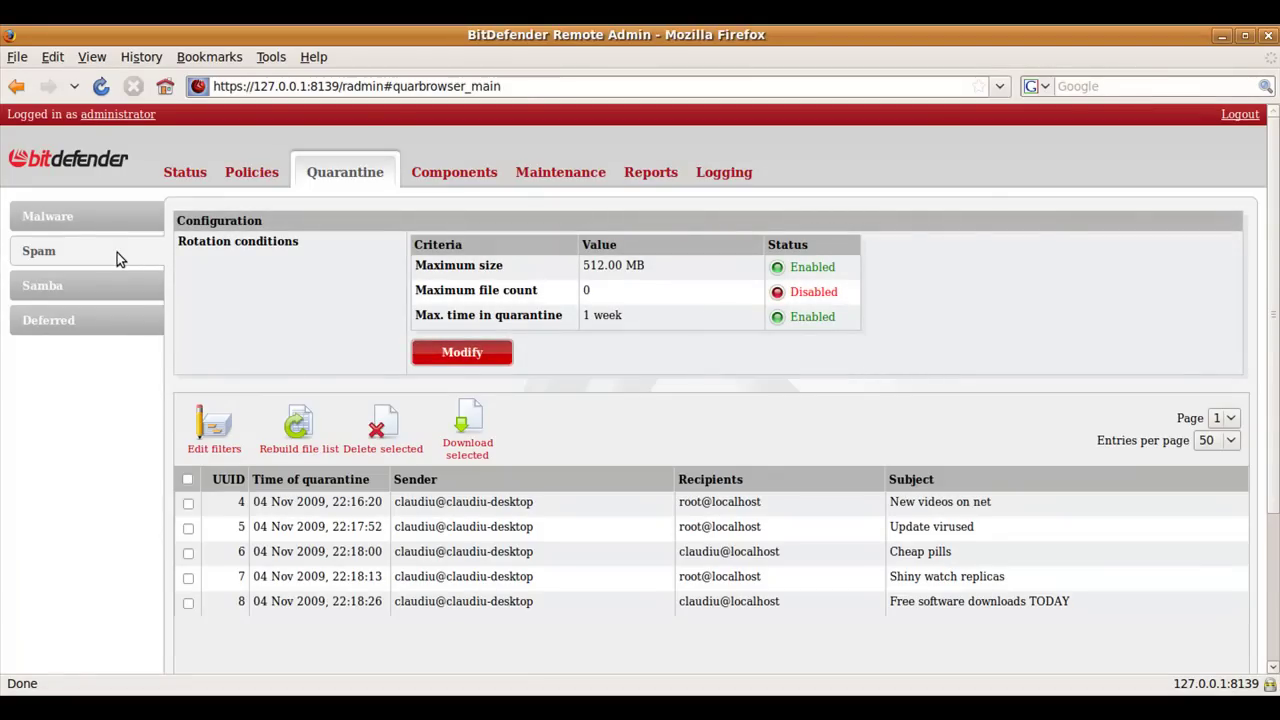
{"action": "left_click", "coordinate": [203, 427]}
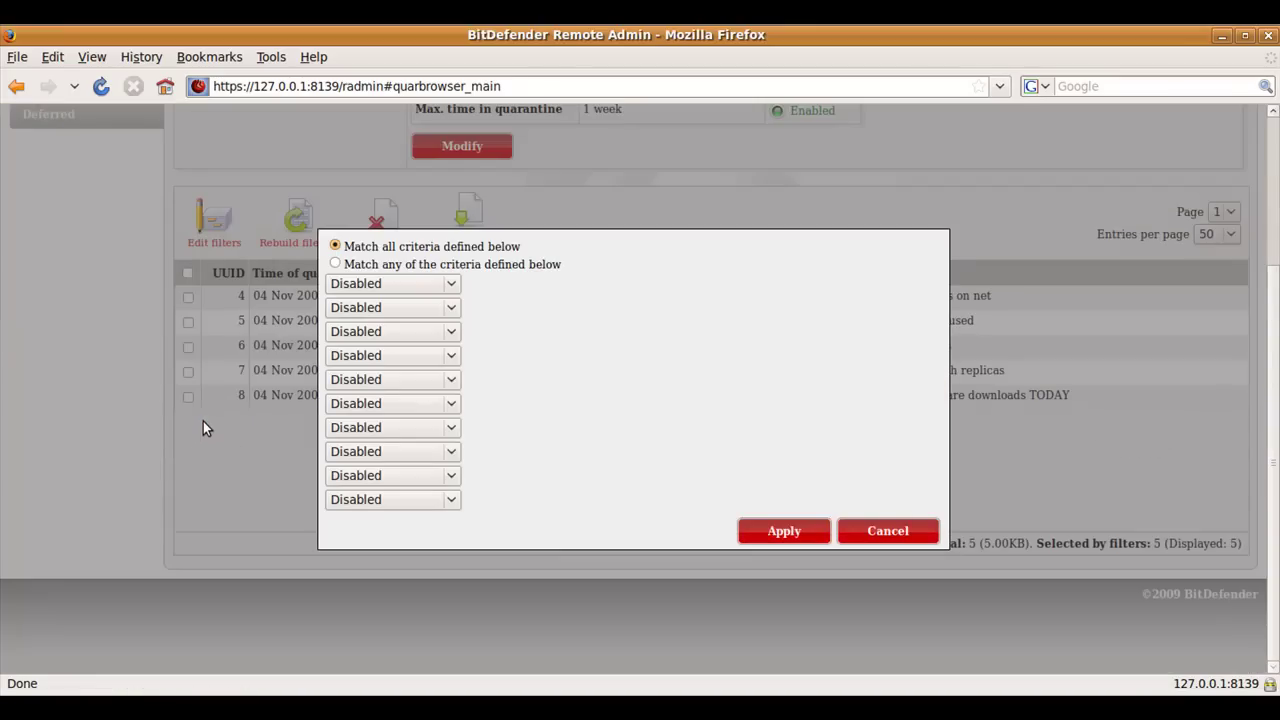
{"action": "left_click", "coordinate": [401, 283]}
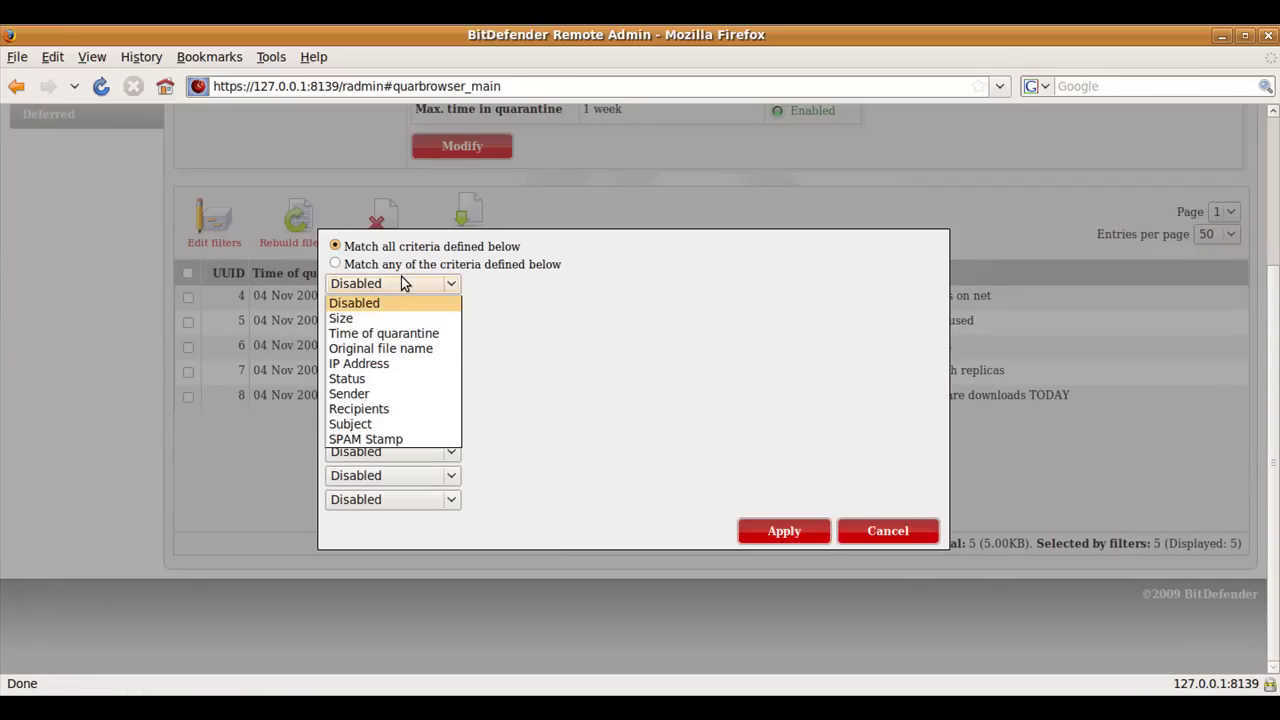
{"action": "left_click", "coordinate": [380, 411]}
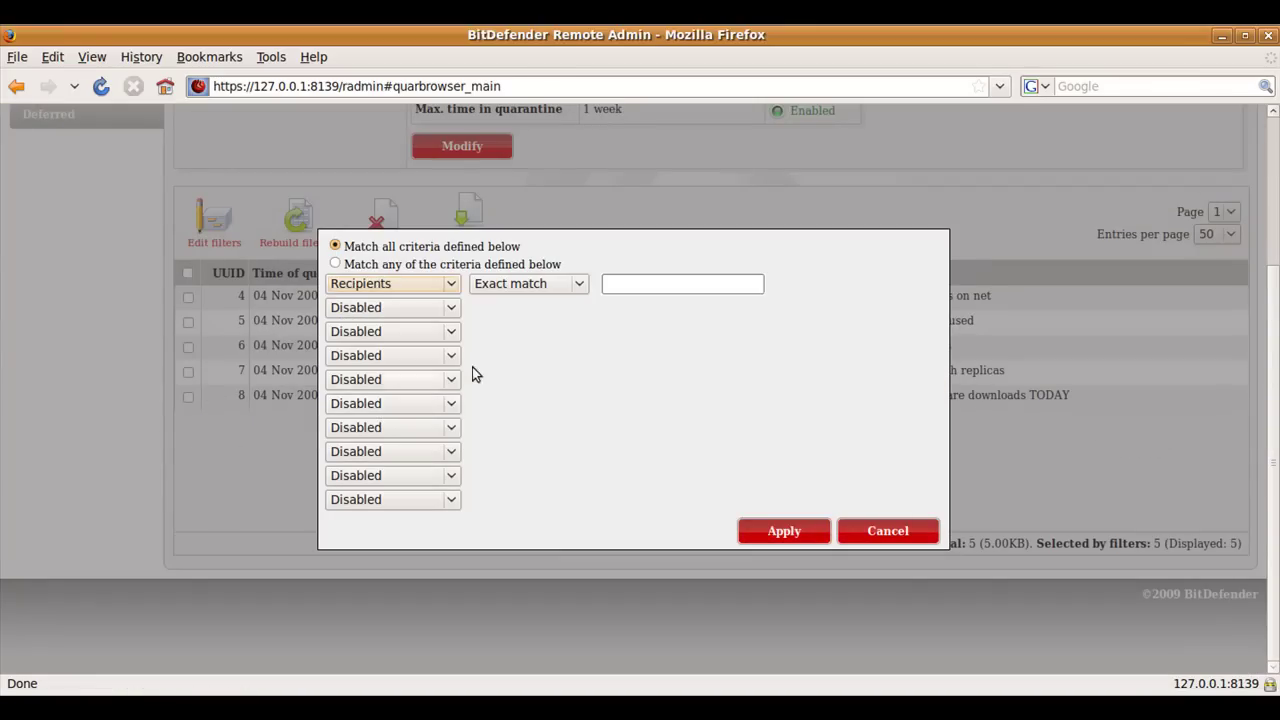
{"action": "left_click", "coordinate": [556, 287]}
{"action": "left_click", "coordinate": [547, 333]}
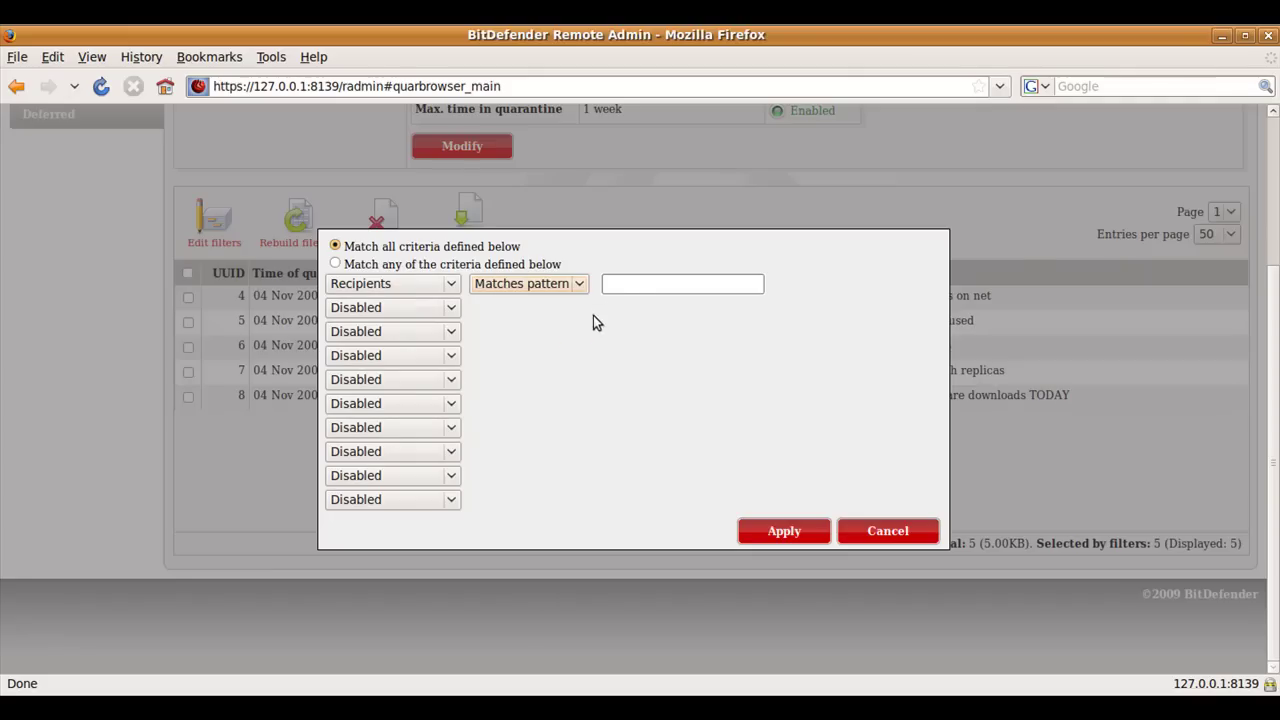
{"action": "left_click", "coordinate": [652, 283]}
{"action": "type", "text": "claudiu"}
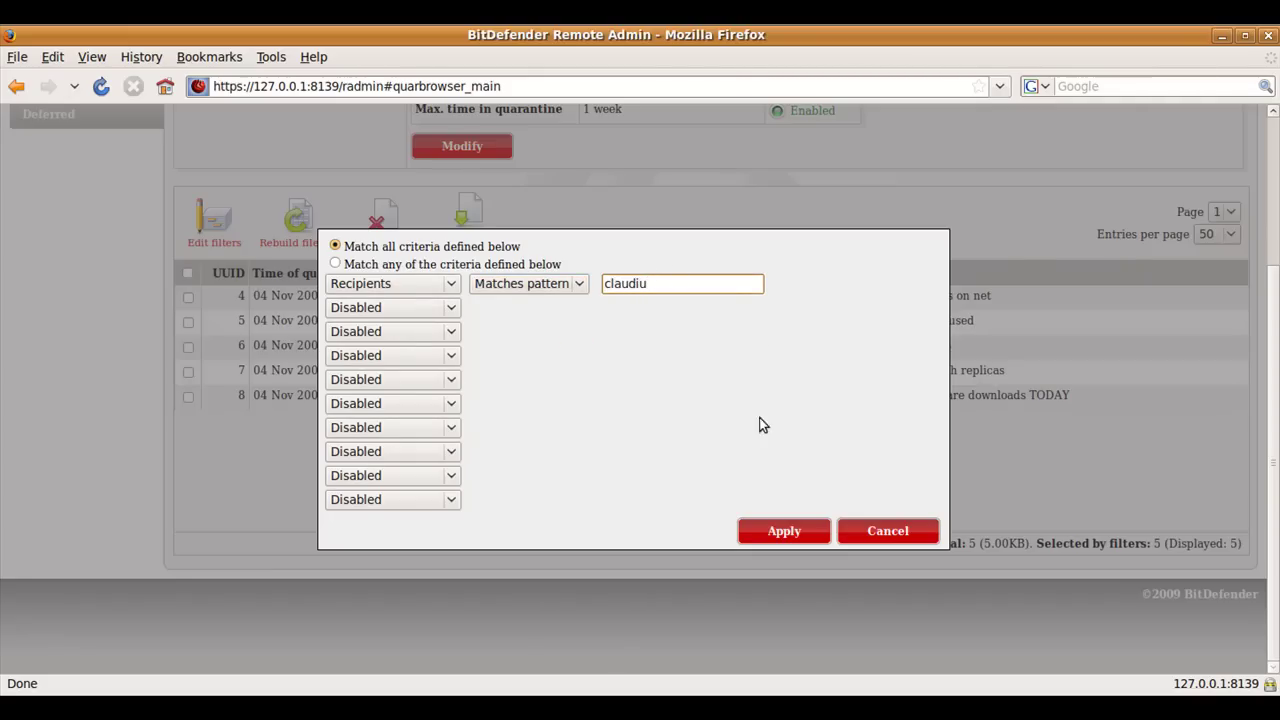
{"action": "left_click", "coordinate": [766, 531]}
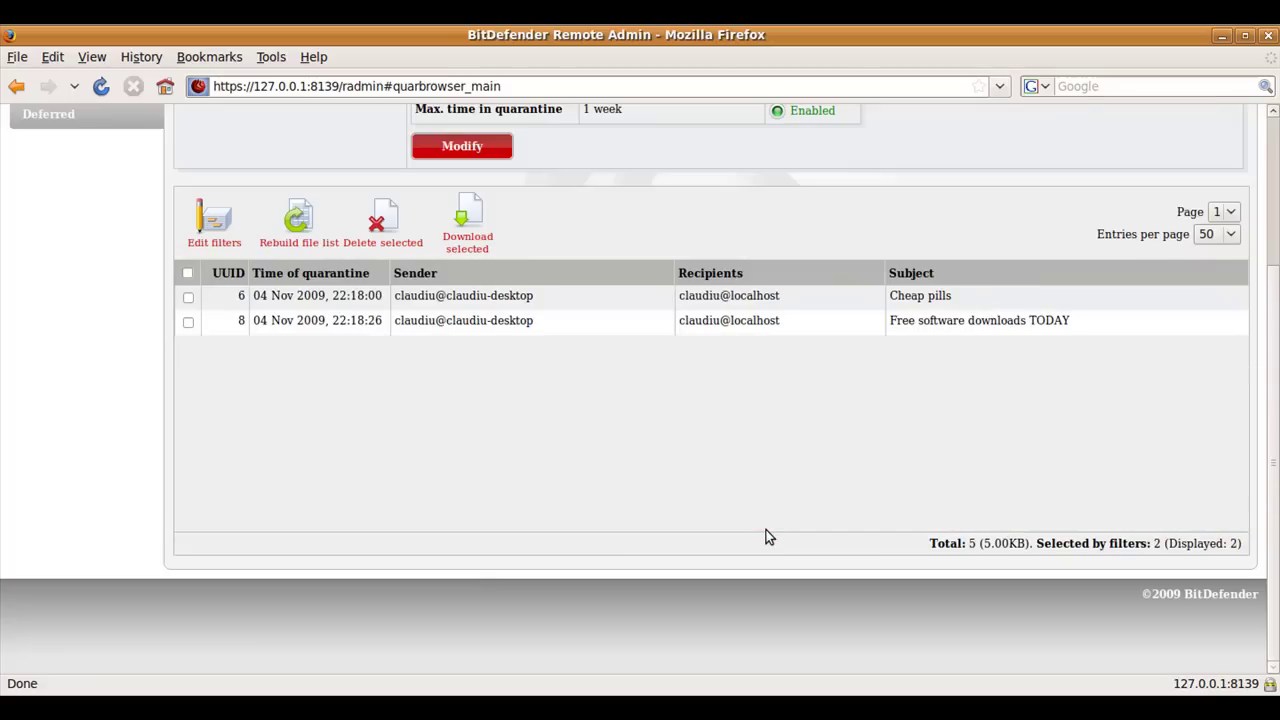
{"action": "scroll", "coordinate": [729, 509], "scroll_direction": "up", "scroll_amount": 4}
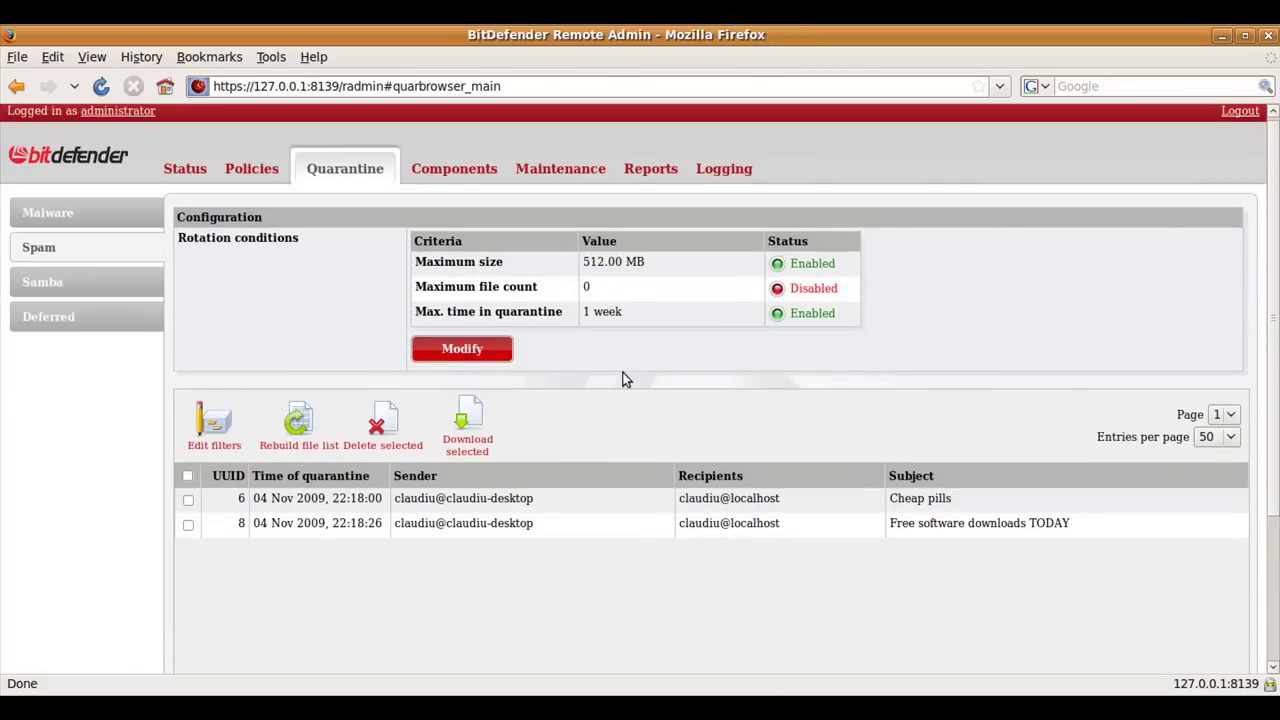
Download both filtered spam messages as the maildir archive maildir_1257377373.tar.bz2
{"action": "left_click", "coordinate": [188, 477]}
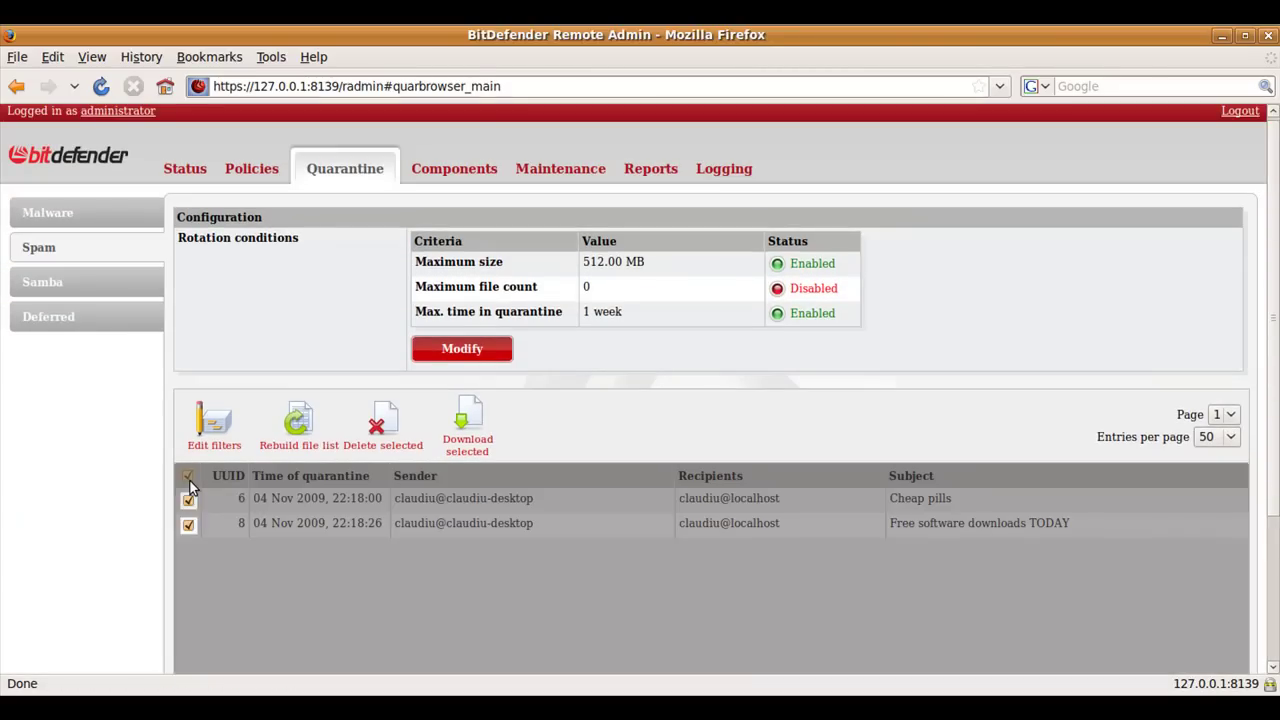
{"action": "left_click", "coordinate": [467, 422]}
{"action": "left_click", "coordinate": [595, 380]}
{"action": "left_click", "coordinate": [592, 414]}
{"action": "left_click", "coordinate": [578, 410]}
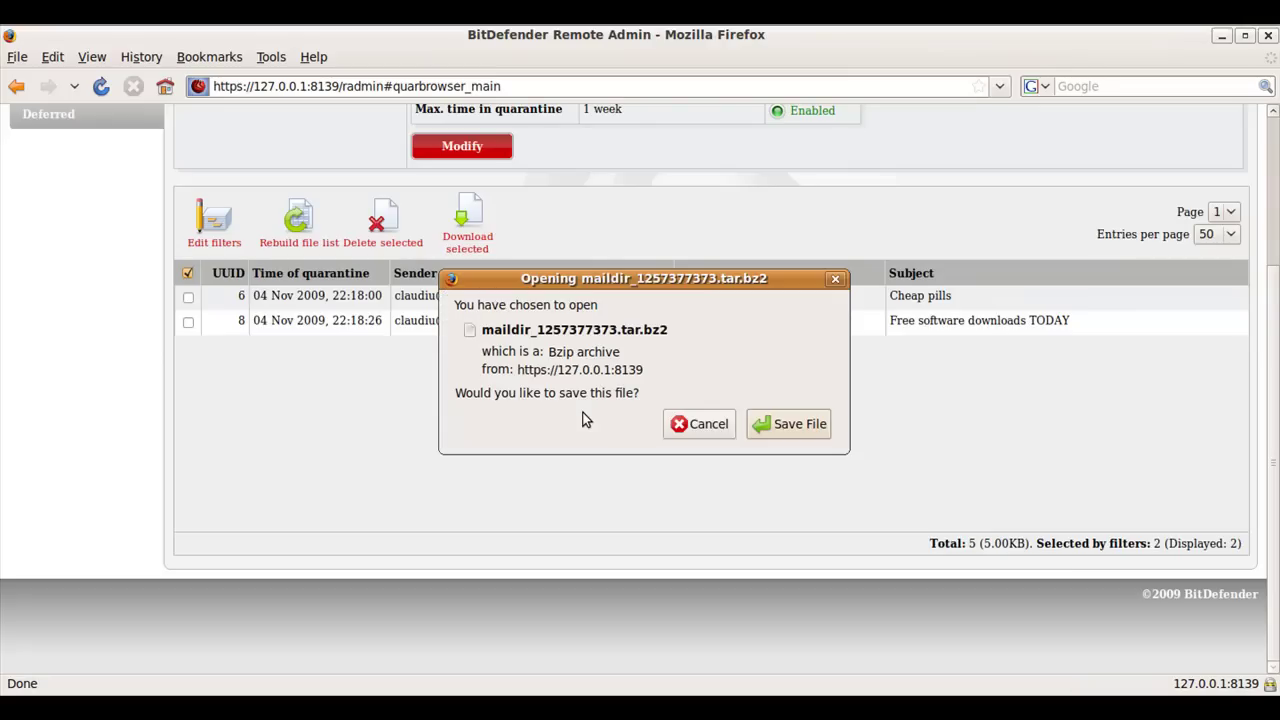
{"action": "left_click", "coordinate": [765, 427]}
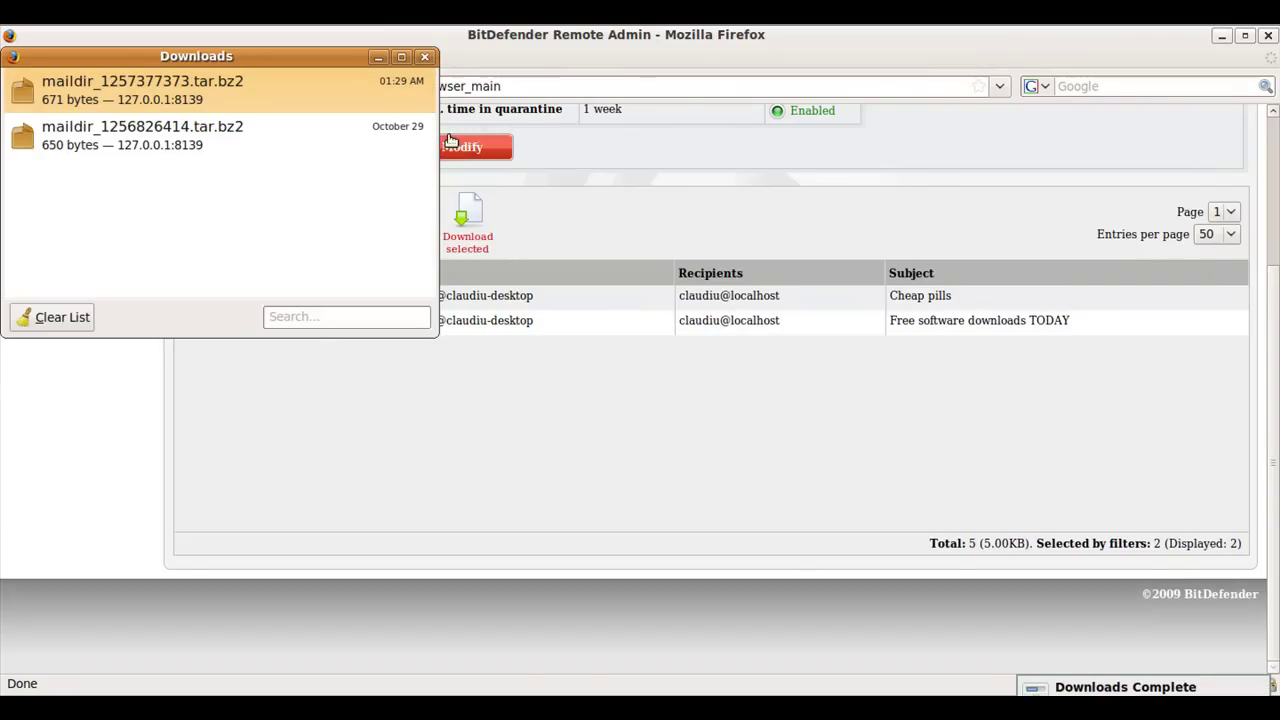
{"action": "left_click", "coordinate": [424, 57]}
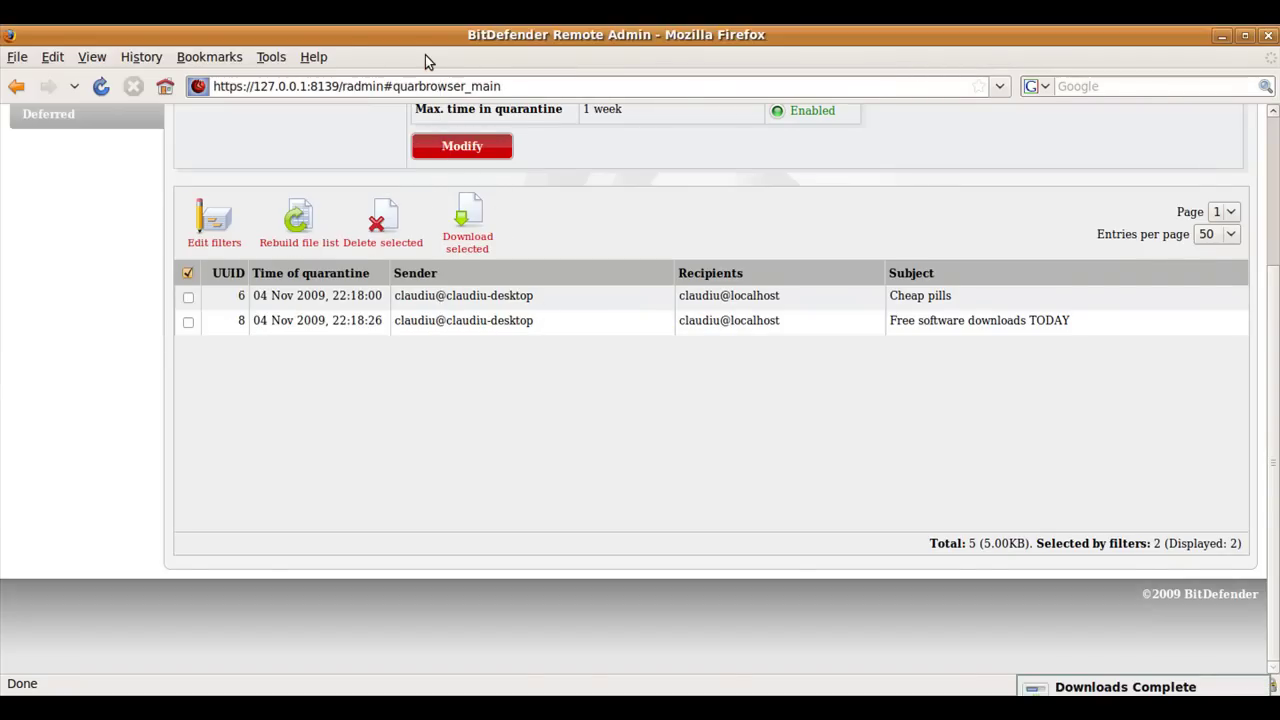
{"action": "scroll", "coordinate": [638, 320], "scroll_direction": "up", "scroll_amount": 4}
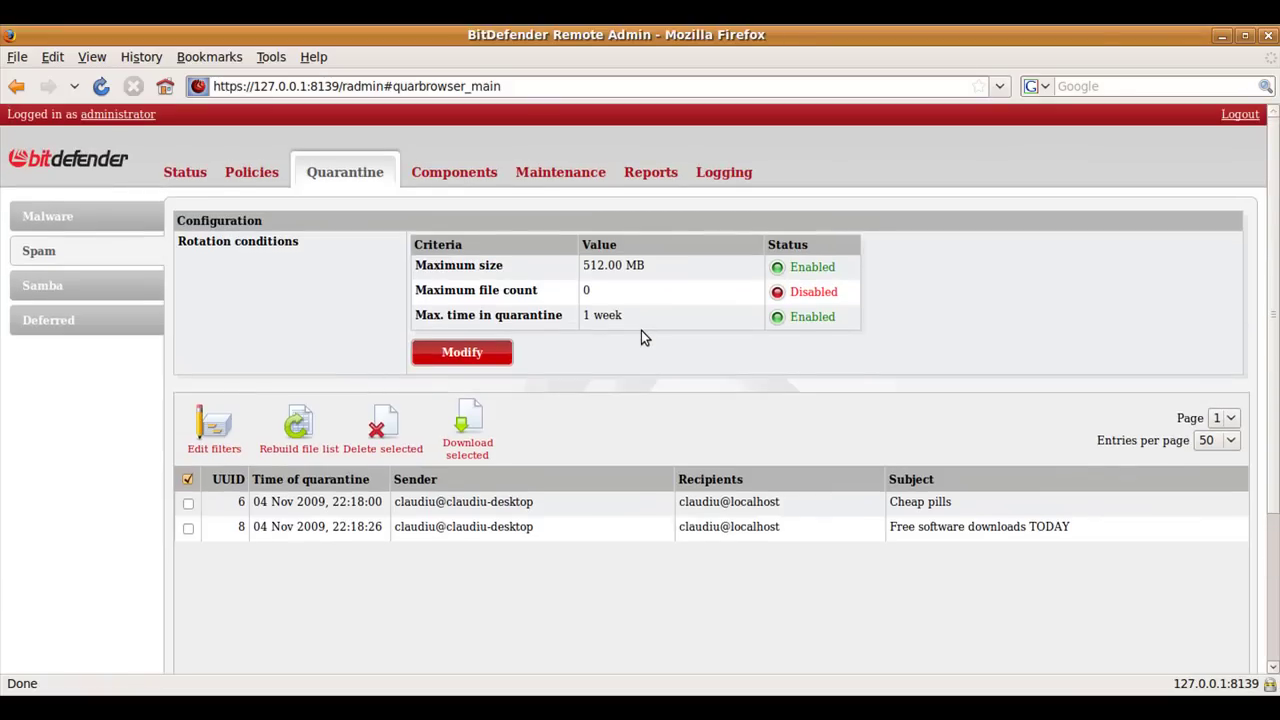
Change the spam quarantine's Maximum size to 1536m and apply it
{"action": "left_click", "coordinate": [455, 356]}
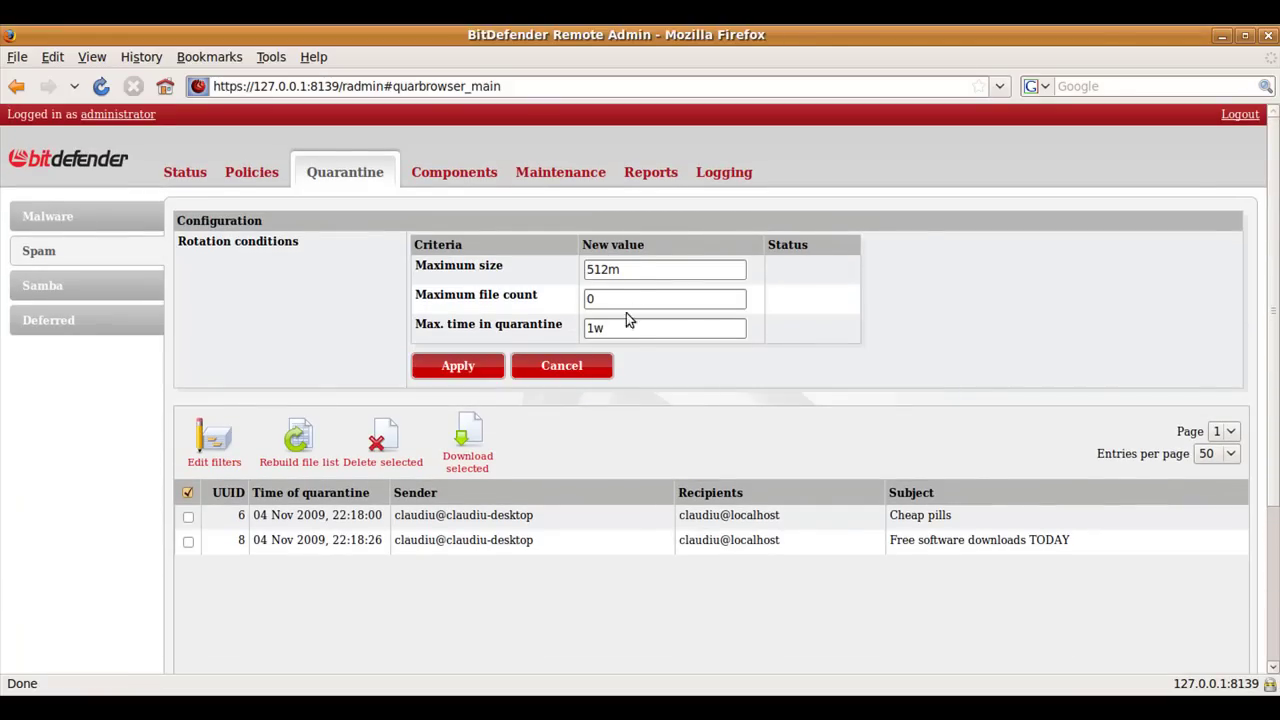
{"action": "left_click", "coordinate": [632, 267]}
{"action": "key", "text": "BackSpace"}
{"action": "key", "text": "BackSpace"}
{"action": "type", "text": "1536m"}
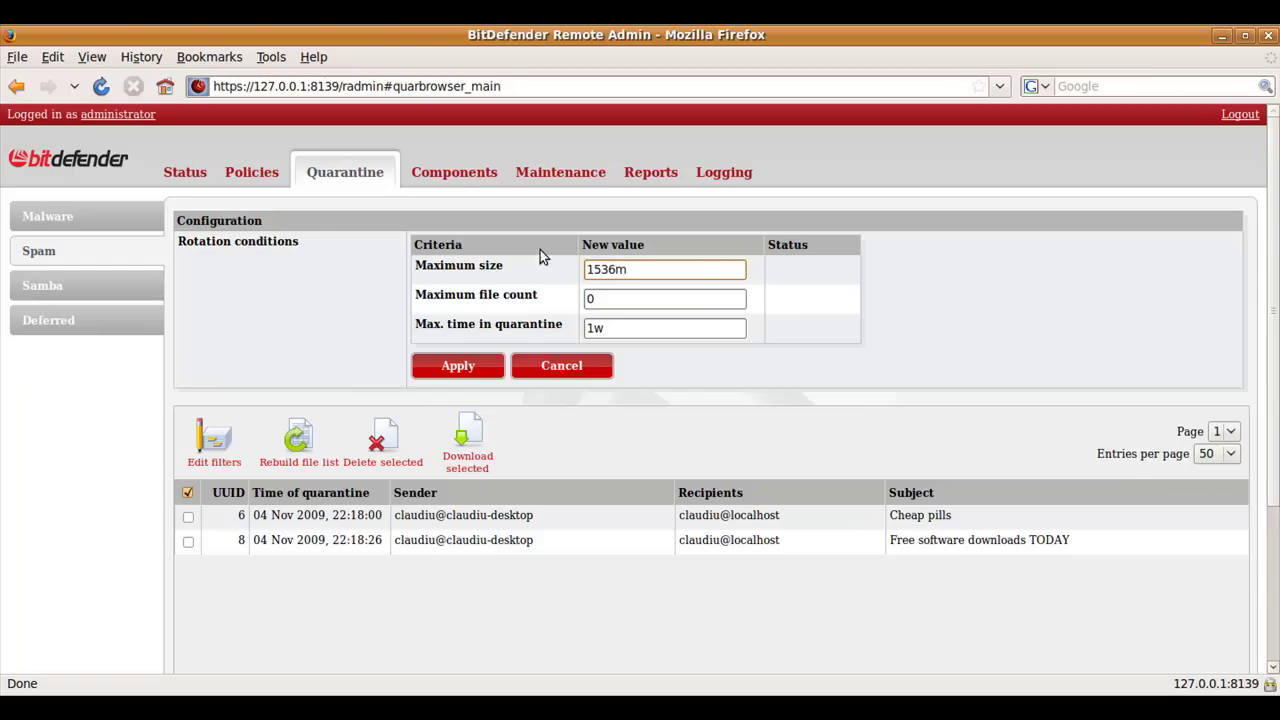
{"action": "left_click", "coordinate": [452, 369]}
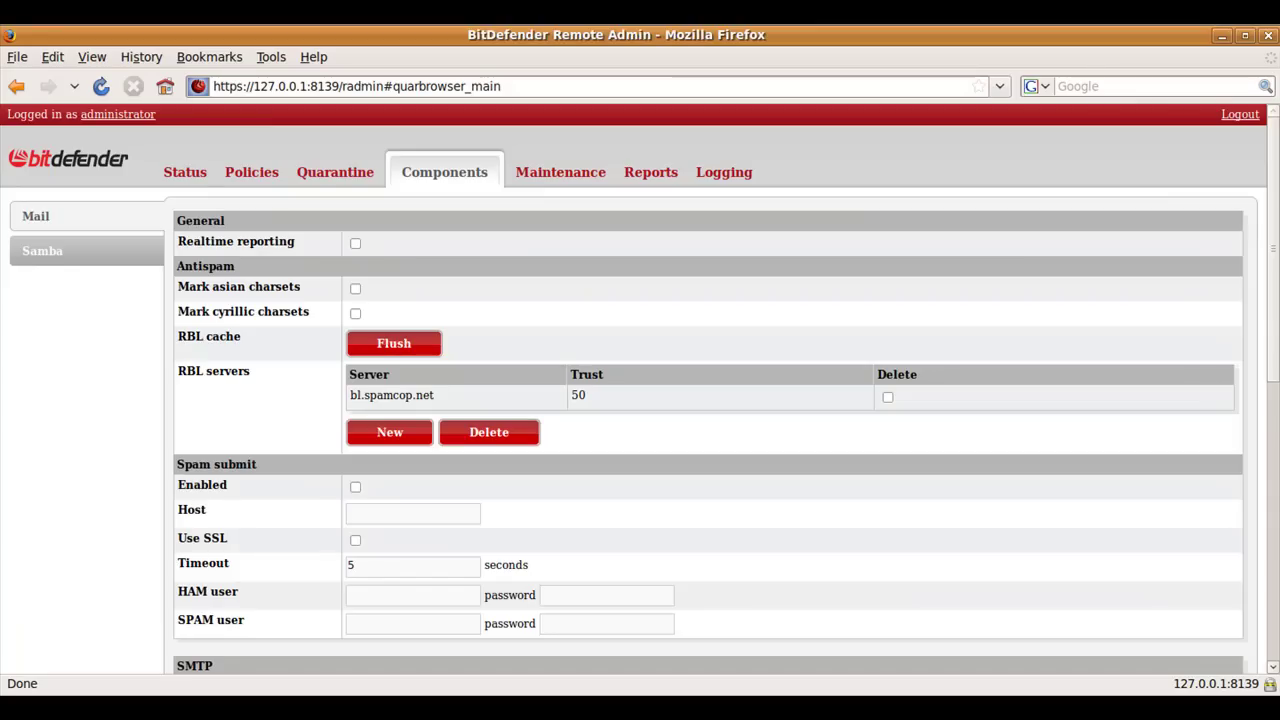
Add xbl.spamhaus.org as a new RBL server with trust 100
{"action": "left_click", "coordinate": [386, 432]}
{"action": "left_click", "coordinate": [377, 481]}
{"action": "type", "text": "xb"}
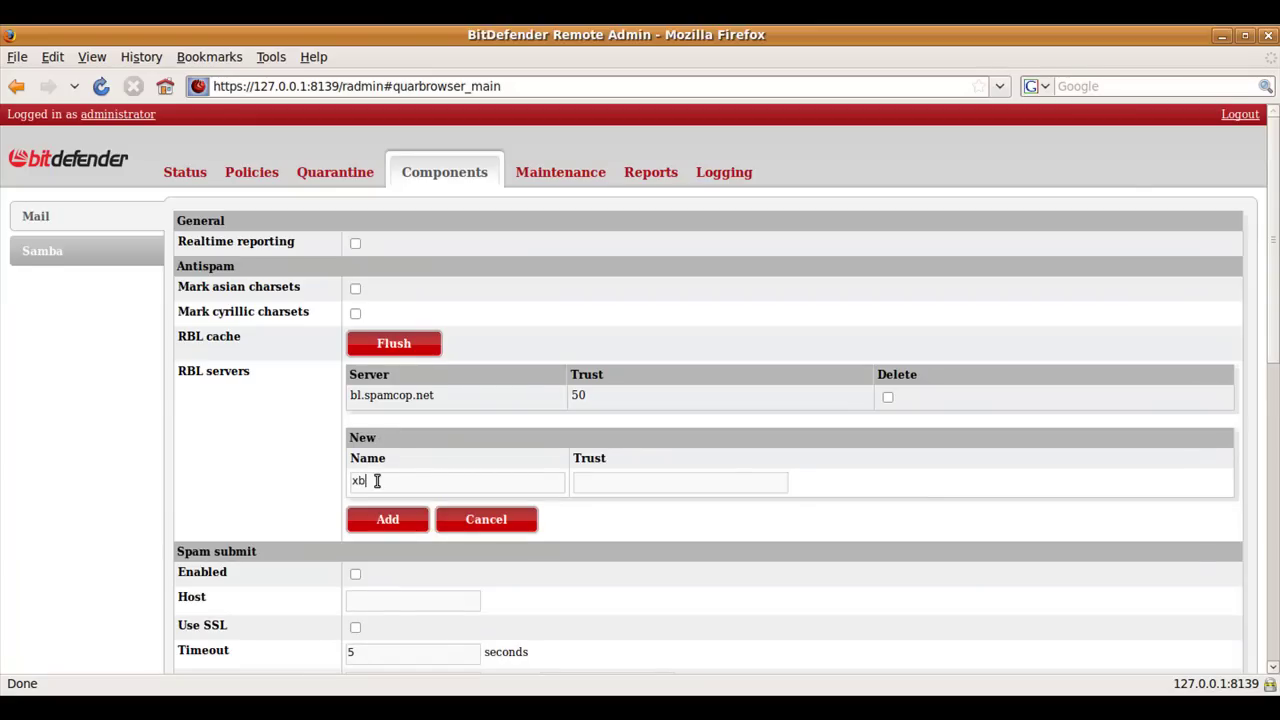
{"action": "type", "text": "l.spamhaus.org"}
{"action": "key", "text": "Tab"}
{"action": "type", "text": "100"}
{"action": "left_click", "coordinate": [375, 516]}
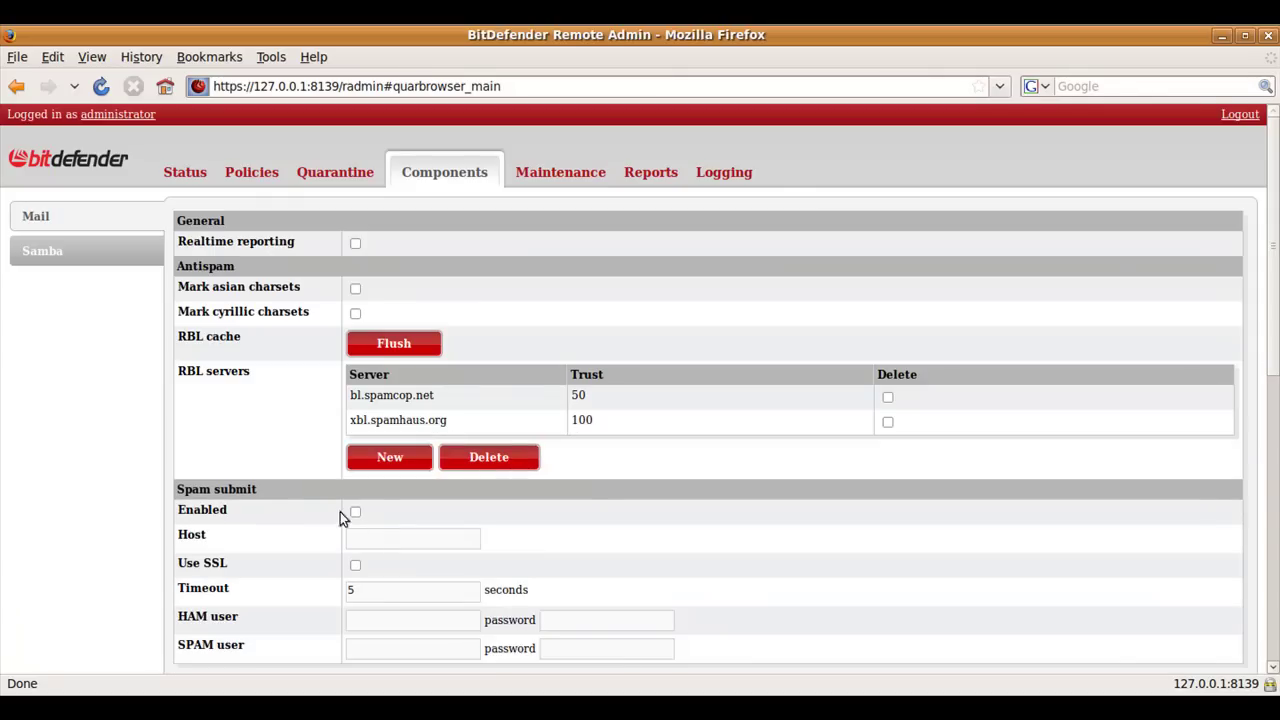
Apply the Mail component settings, then move on to the Samba component page
{"action": "scroll", "coordinate": [292, 508], "scroll_direction": "down", "scroll_amount": 5}
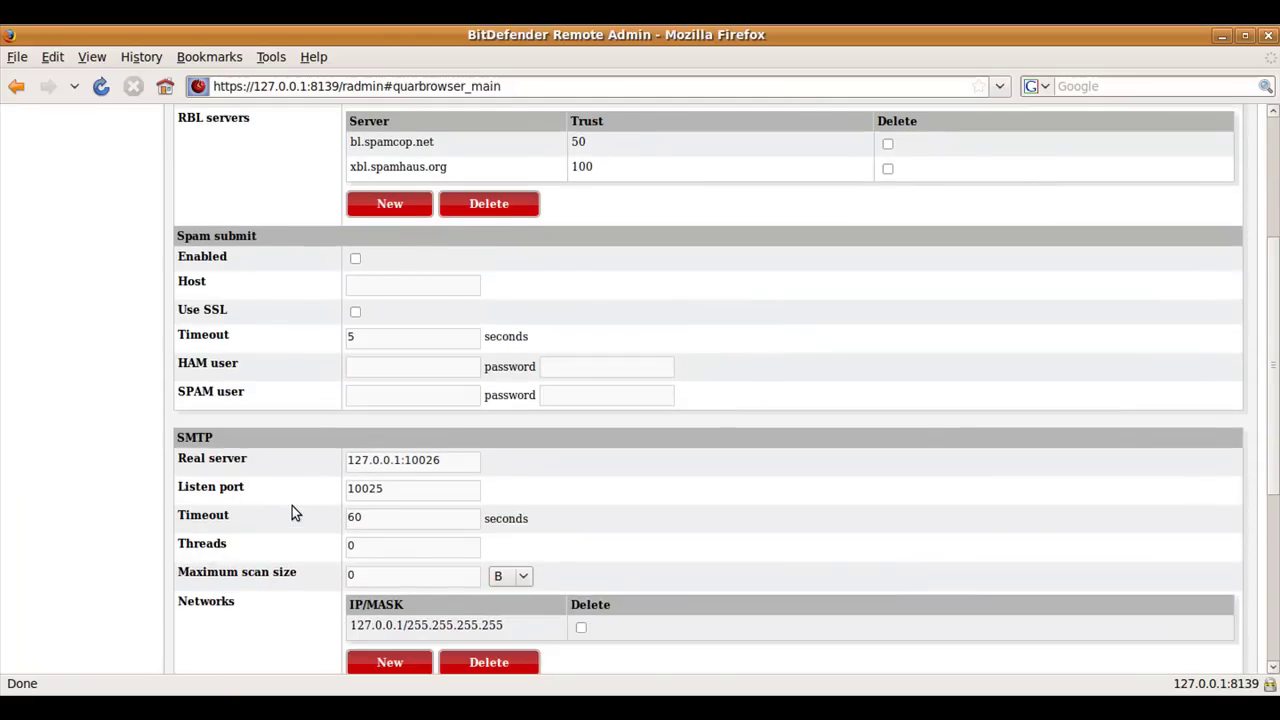
{"action": "scroll", "coordinate": [292, 510], "scroll_direction": "down", "scroll_amount": 2}
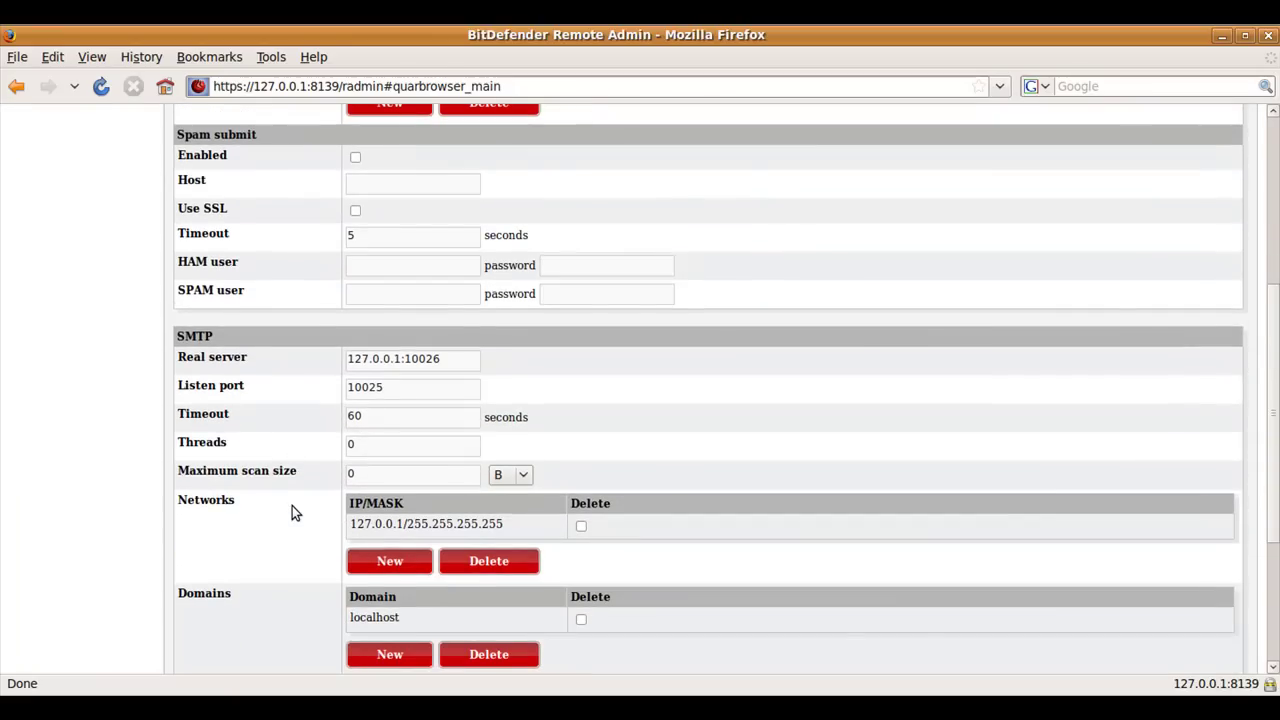
{"action": "scroll", "coordinate": [293, 511], "scroll_direction": "down", "scroll_amount": 4}
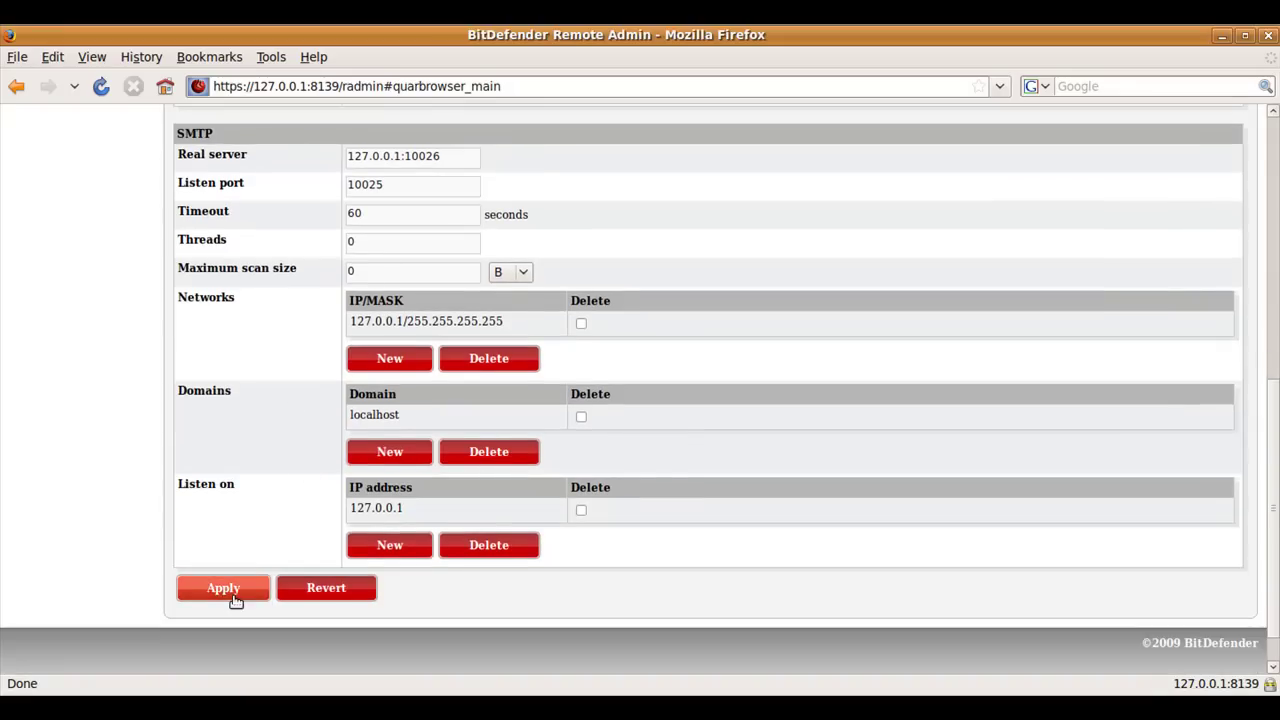
{"action": "left_click", "coordinate": [228, 593]}
{"action": "scroll", "coordinate": [282, 482], "scroll_direction": "up", "scroll_amount": 5}
{"action": "scroll", "coordinate": [284, 490], "scroll_direction": "up", "scroll_amount": 6}
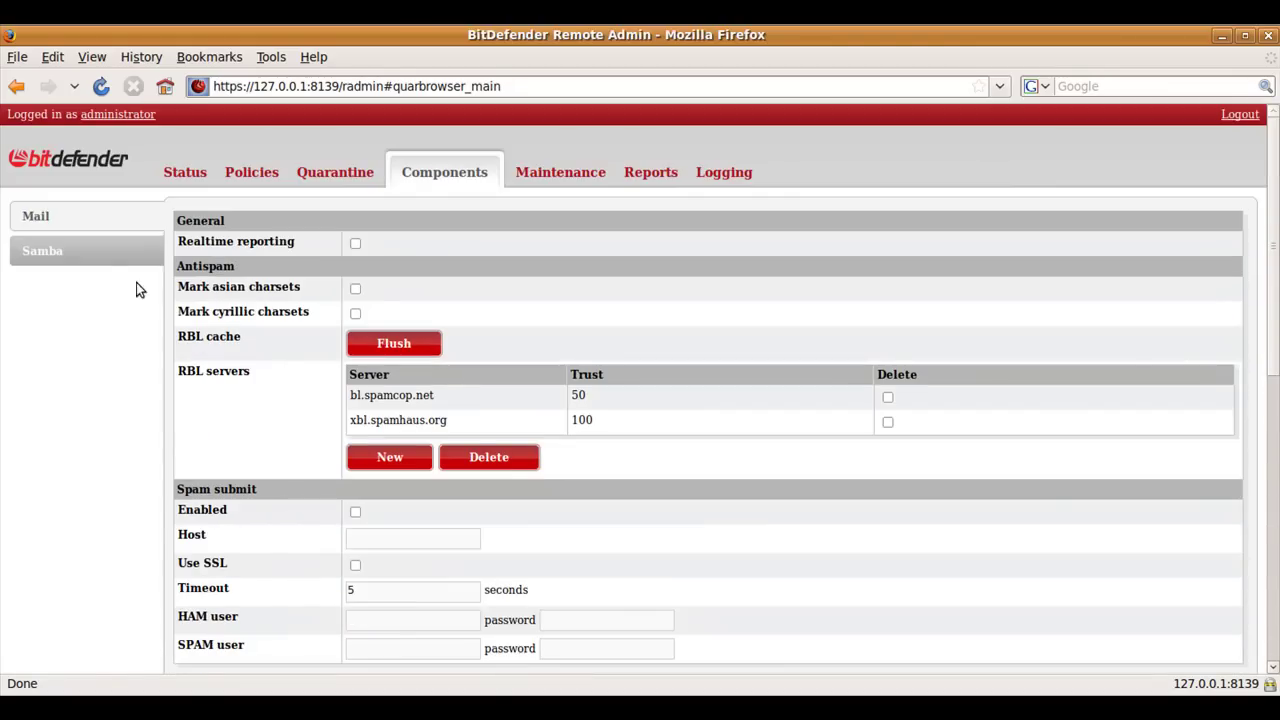
{"action": "left_click", "coordinate": [90, 255]}
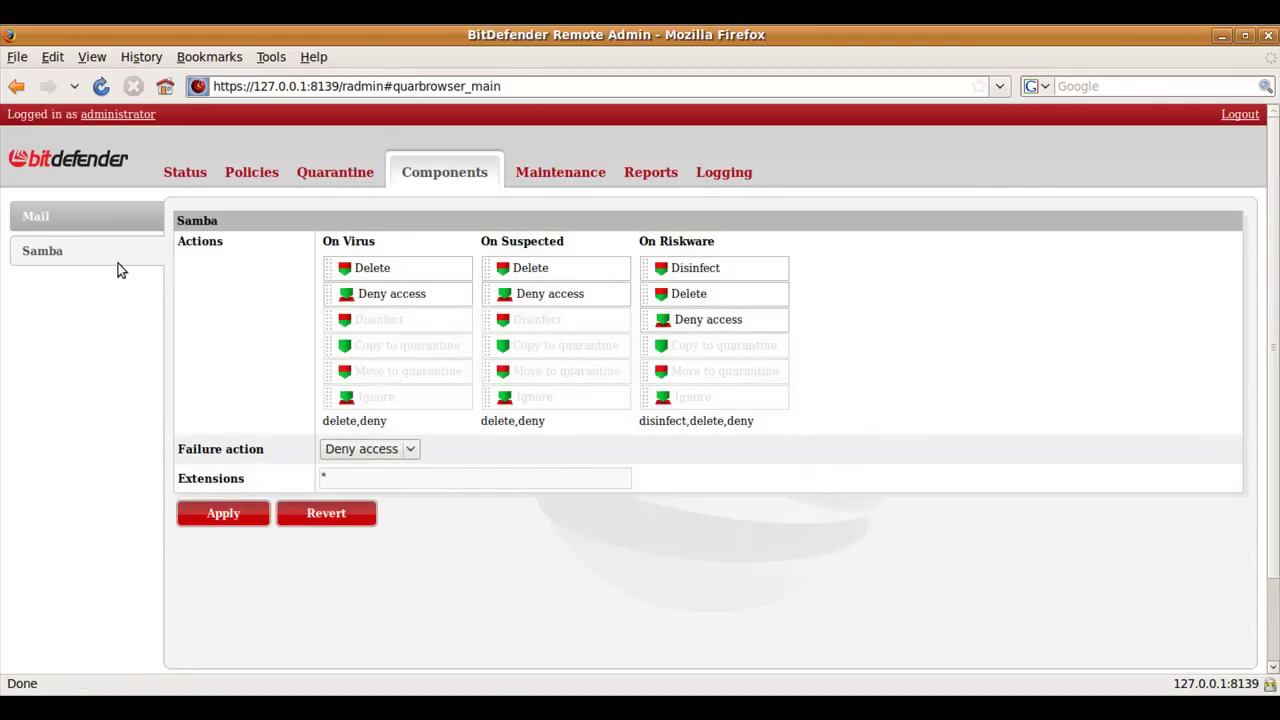
Put Copy to quarantine first in both the On Virus and On Suspected Samba actions and apply
{"action": "left_click_drag", "start_coordinate": [371, 345], "coordinate": [371, 263]}
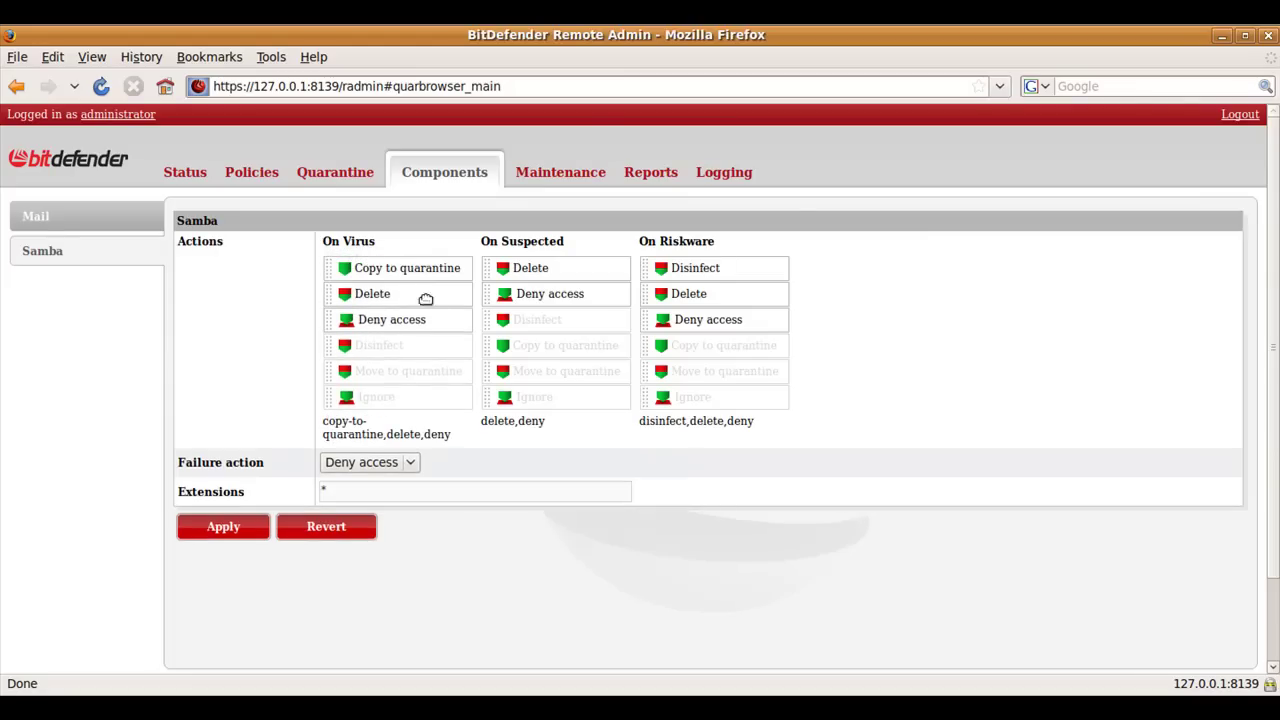
{"action": "left_click_drag", "start_coordinate": [525, 346], "coordinate": [530, 263]}
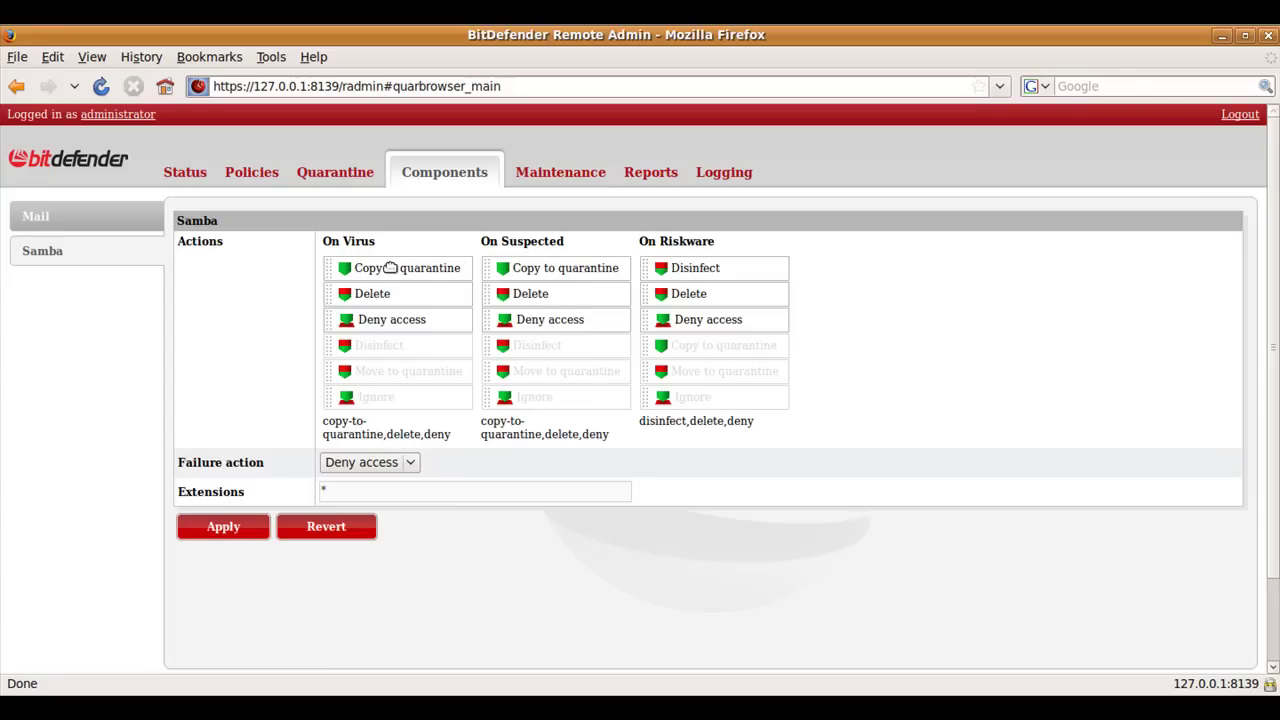
{"action": "left_click", "coordinate": [226, 532]}
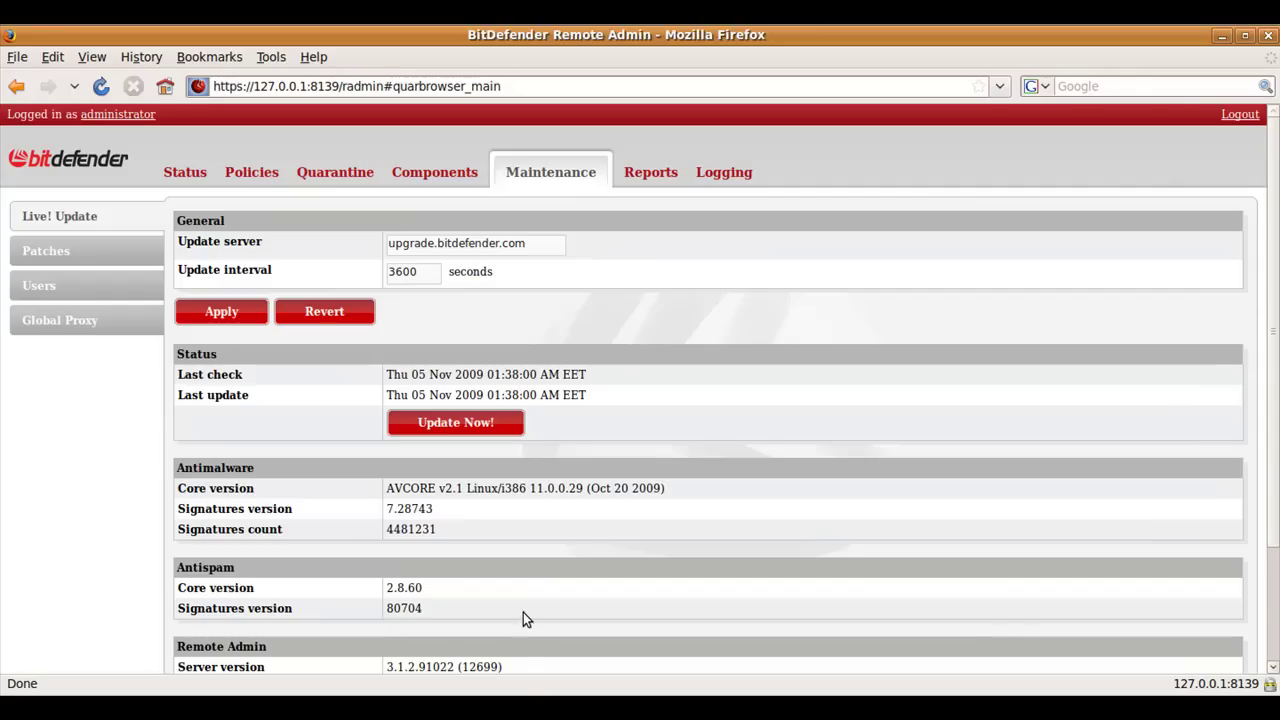
Change the Live! Update interval from 3600 to 1800 seconds and apply it
{"action": "left_click", "coordinate": [433, 266]}
{"action": "key", "text": "Delete"}
{"action": "key", "text": "Delete"}
{"action": "key", "text": "Delete"}
{"action": "type", "text": "1800"}
{"action": "left_click", "coordinate": [228, 313]}
{"action": "left_click_drag", "start_coordinate": [1275, 336], "coordinate": [1277, 450]}
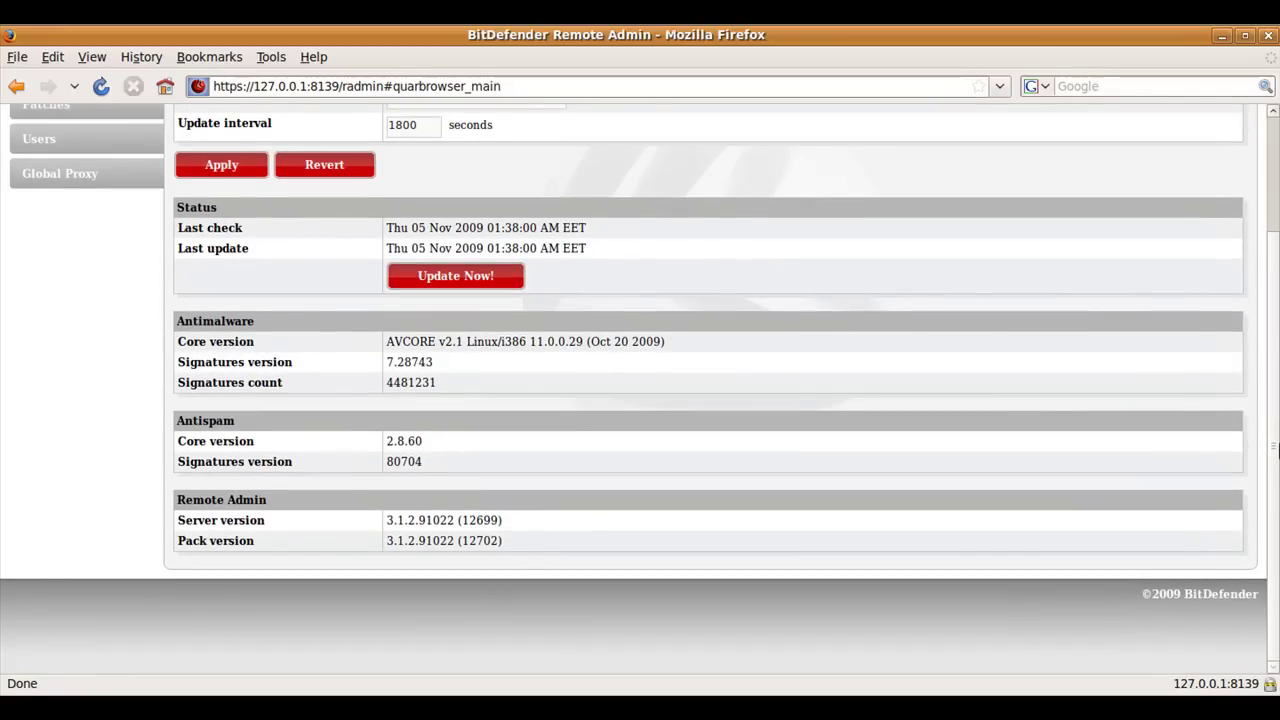
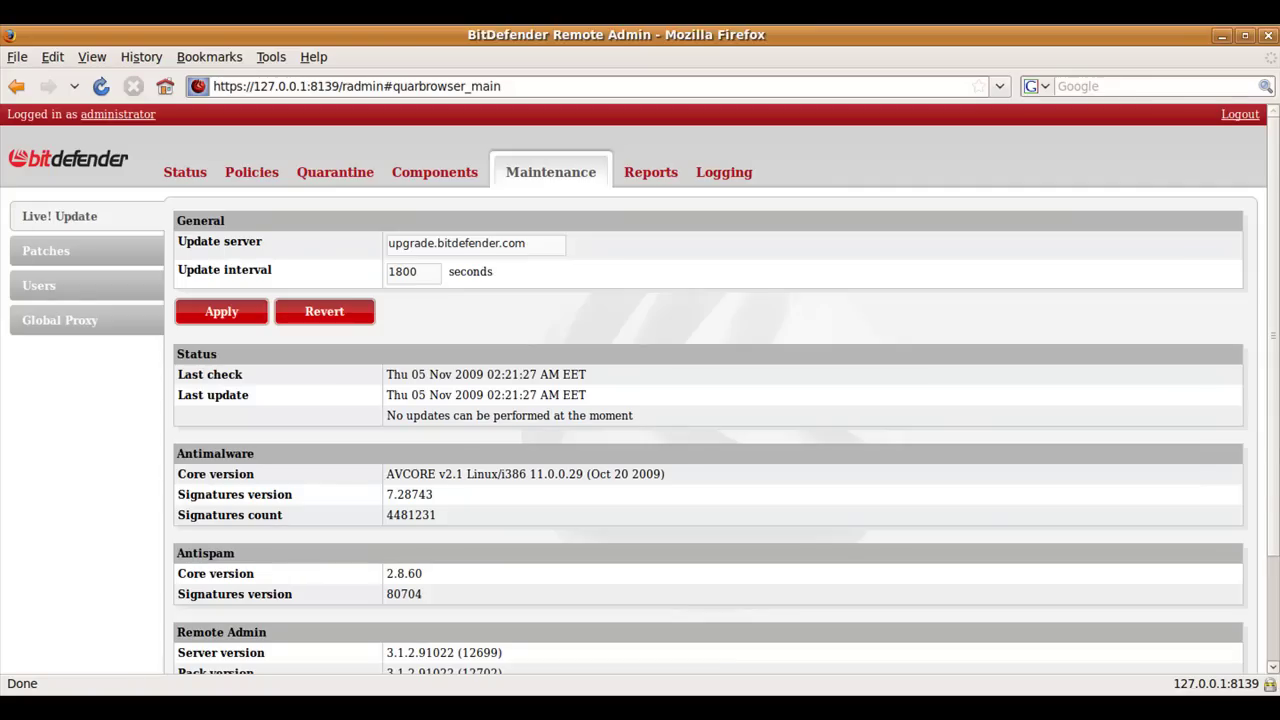
Check Patches (none pending), then bring up the remote-admin Users list
{"action": "left_click", "coordinate": [46, 250]}
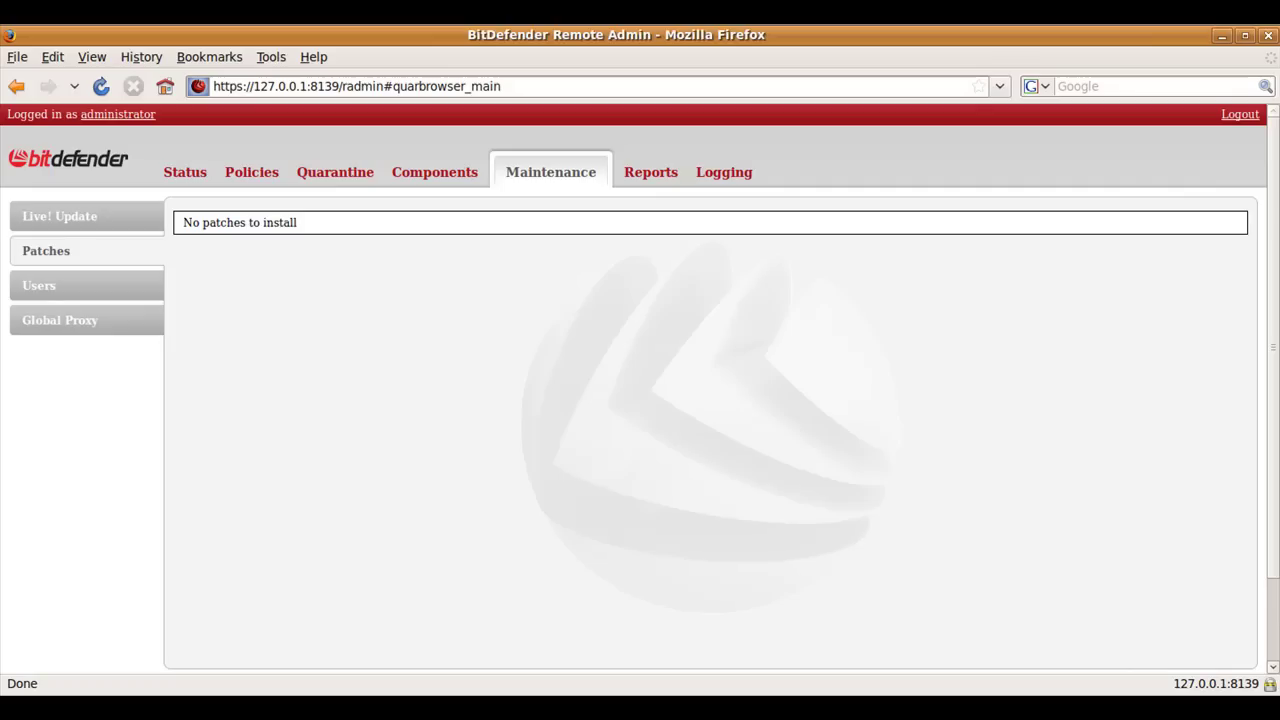
{"action": "left_click", "coordinate": [39, 285]}
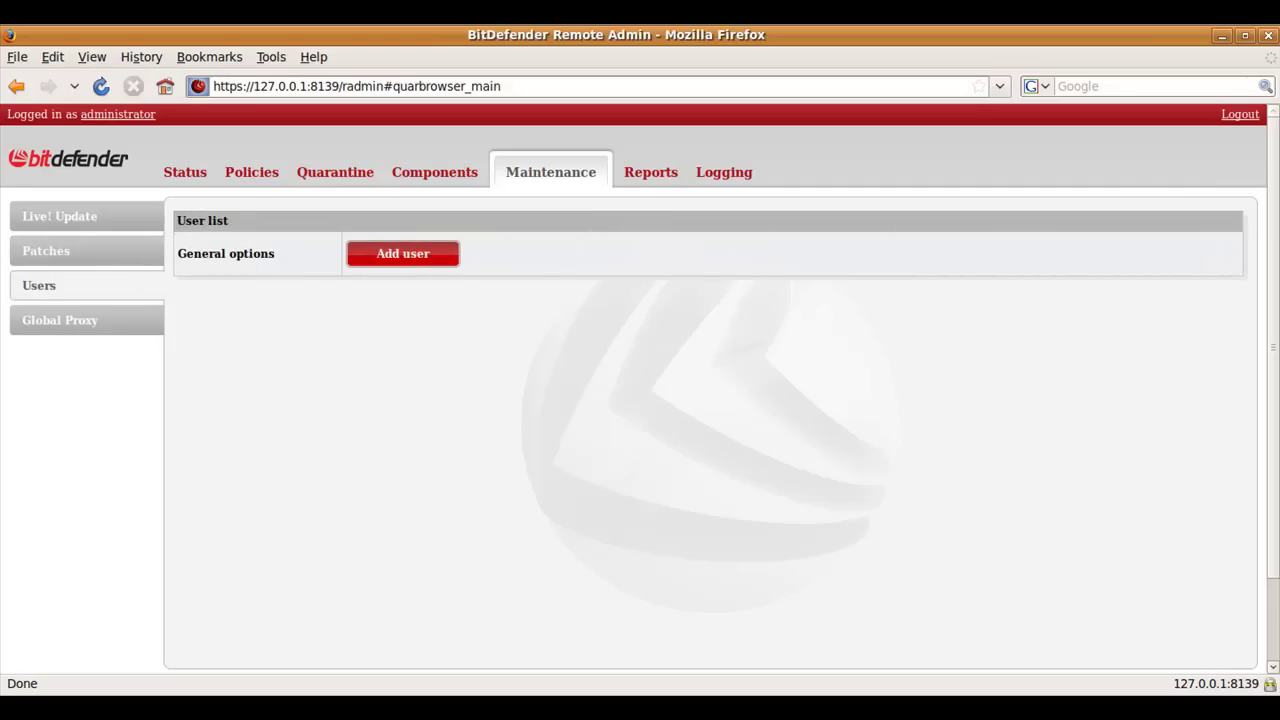
Start a new user and enter its login name, full name and password twice
{"action": "left_click", "coordinate": [406, 262]}
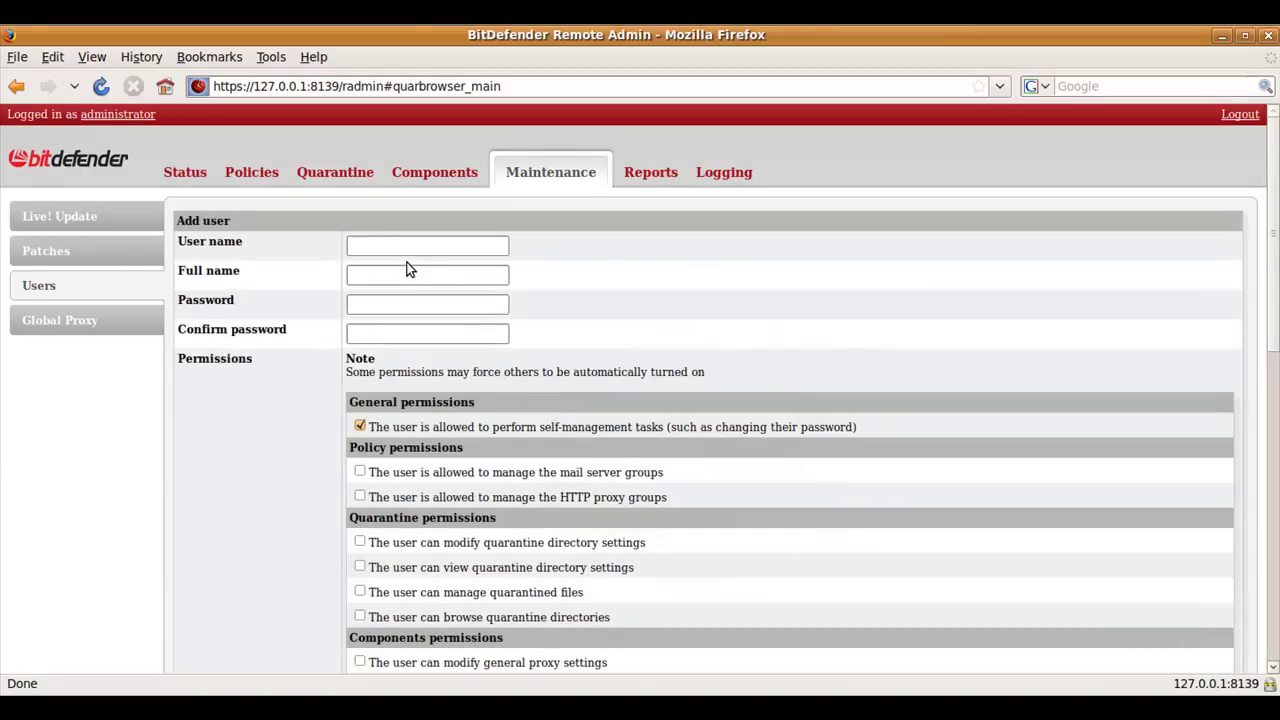
{"action": "left_click", "coordinate": [403, 246]}
{"action": "type", "text": "j"}
{"action": "key", "text": "Tab"}
{"action": "type", "text": "John Doe"}
{"action": "key", "text": "Tab"}
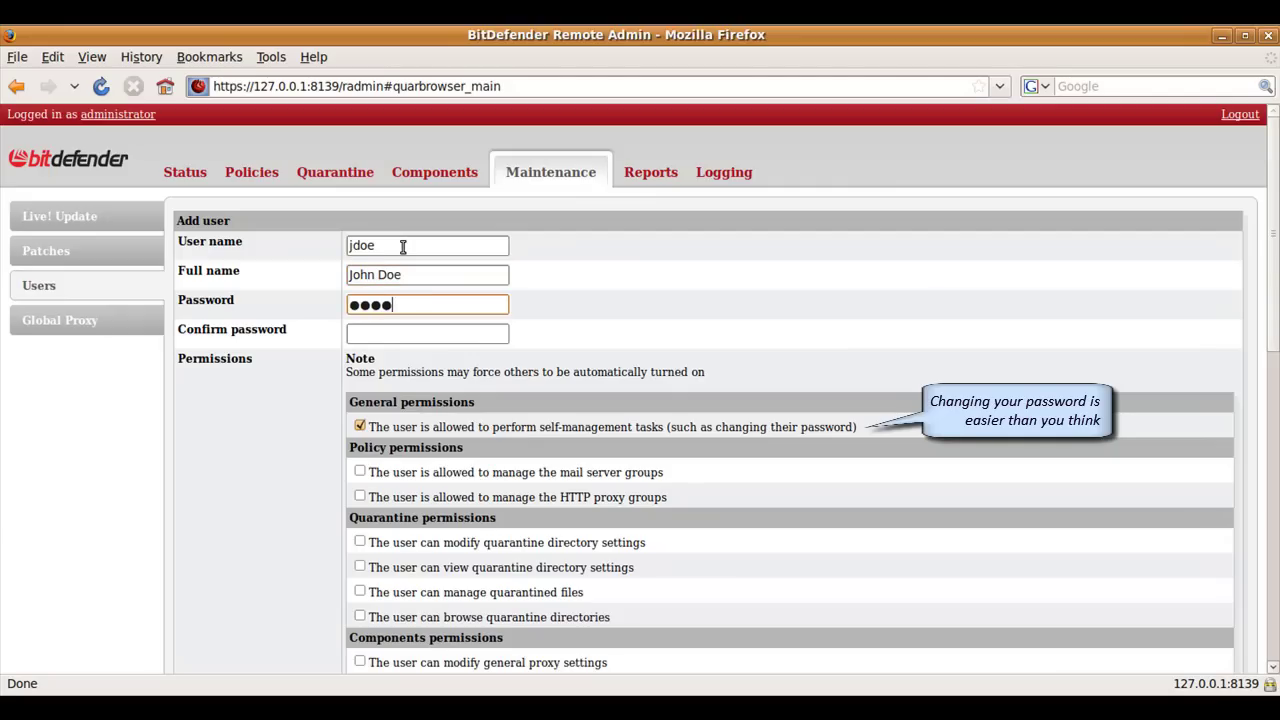
{"action": "key", "text": "Tab"}
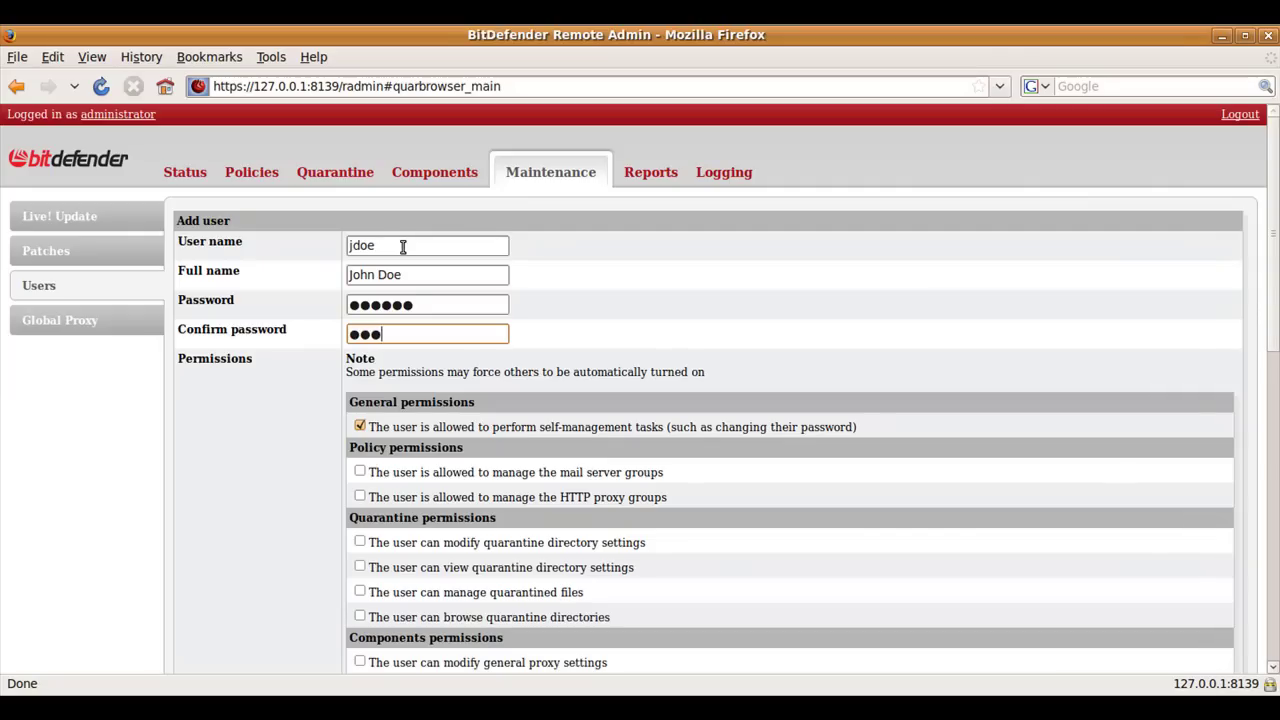
{"action": "key", "text": "Tab"}
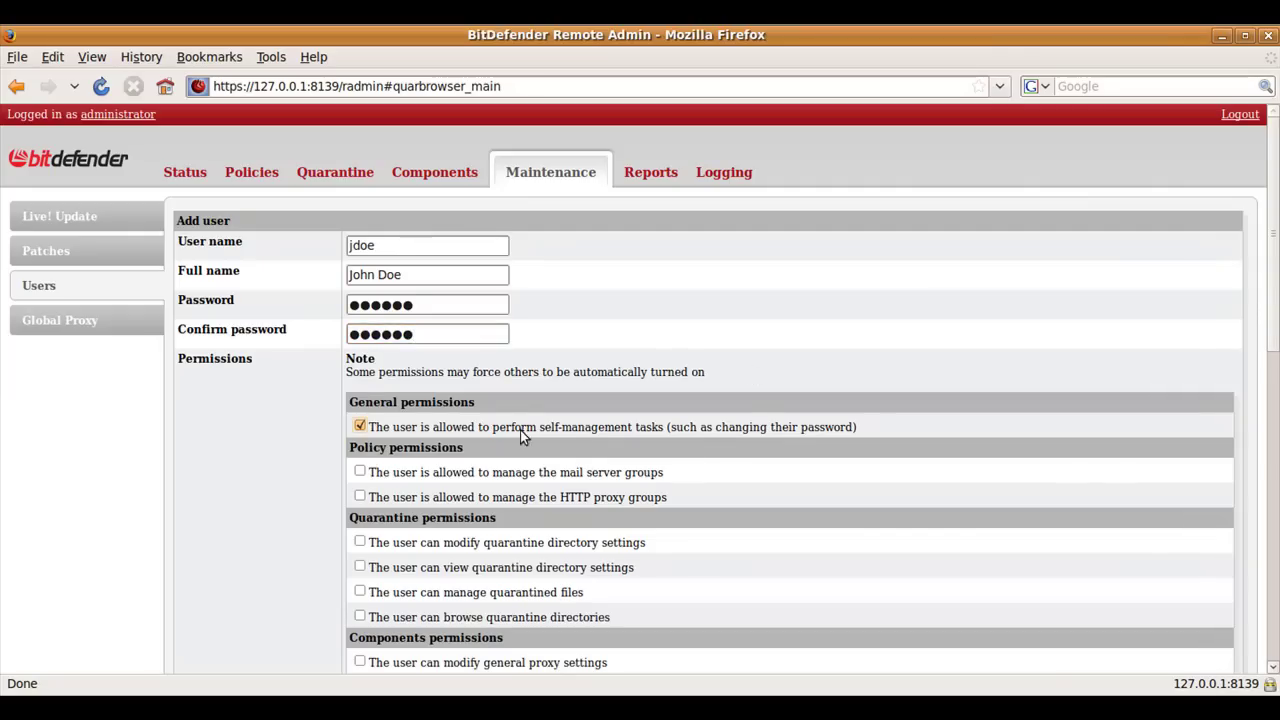
Grant mail server, HTTP proxy, statistics and activity chart permissions and create the user
{"action": "left_click", "coordinate": [360, 472]}
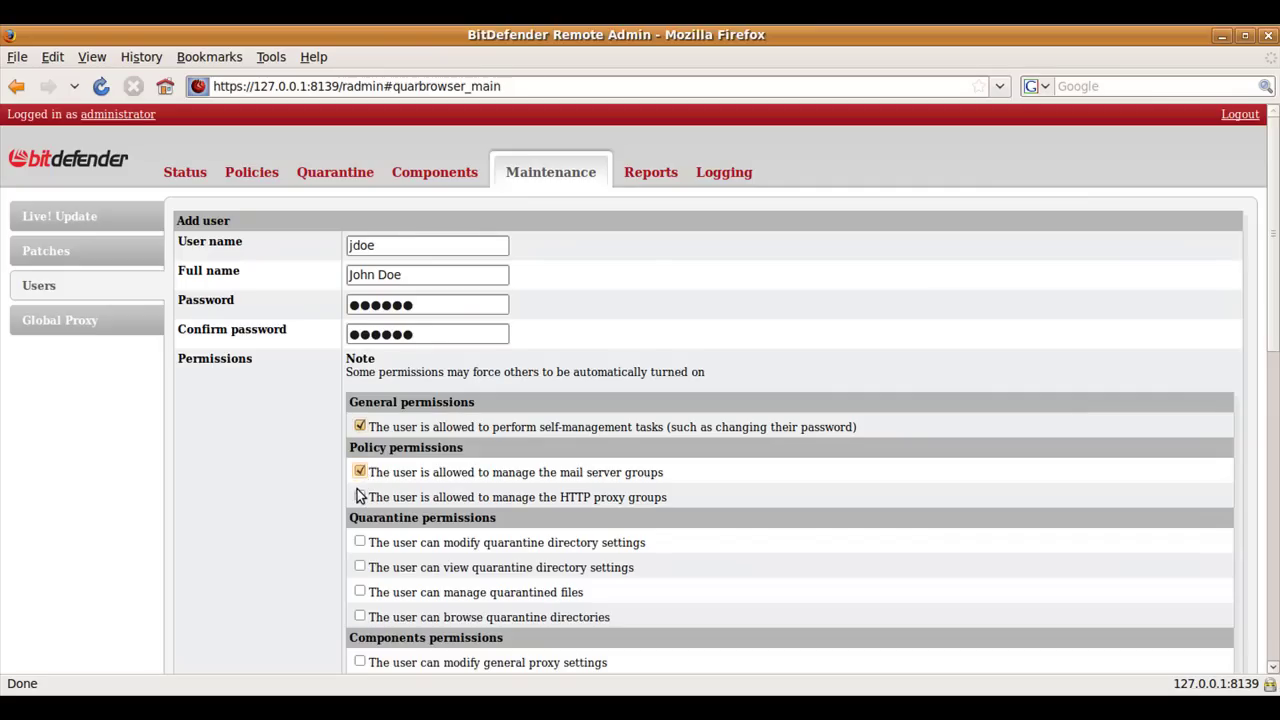
{"action": "left_click", "coordinate": [360, 497]}
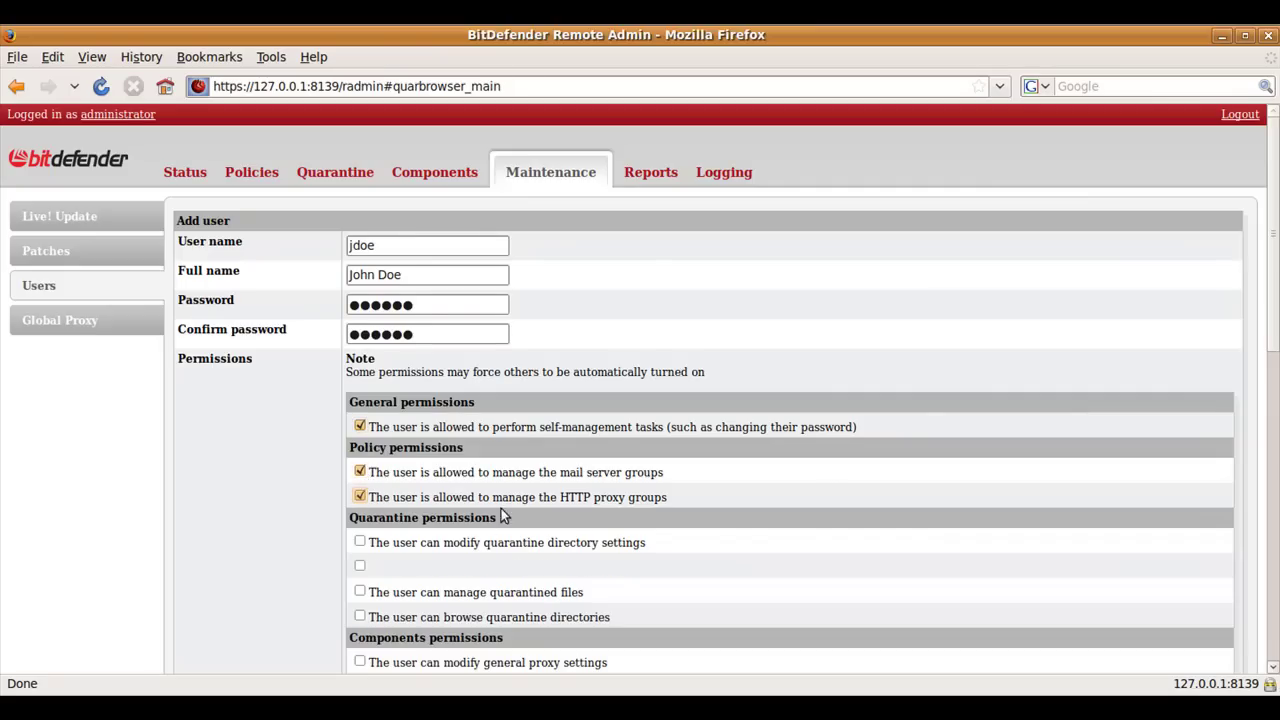
{"action": "left_click_drag", "start_coordinate": [1271, 321], "coordinate": [1246, 640]}
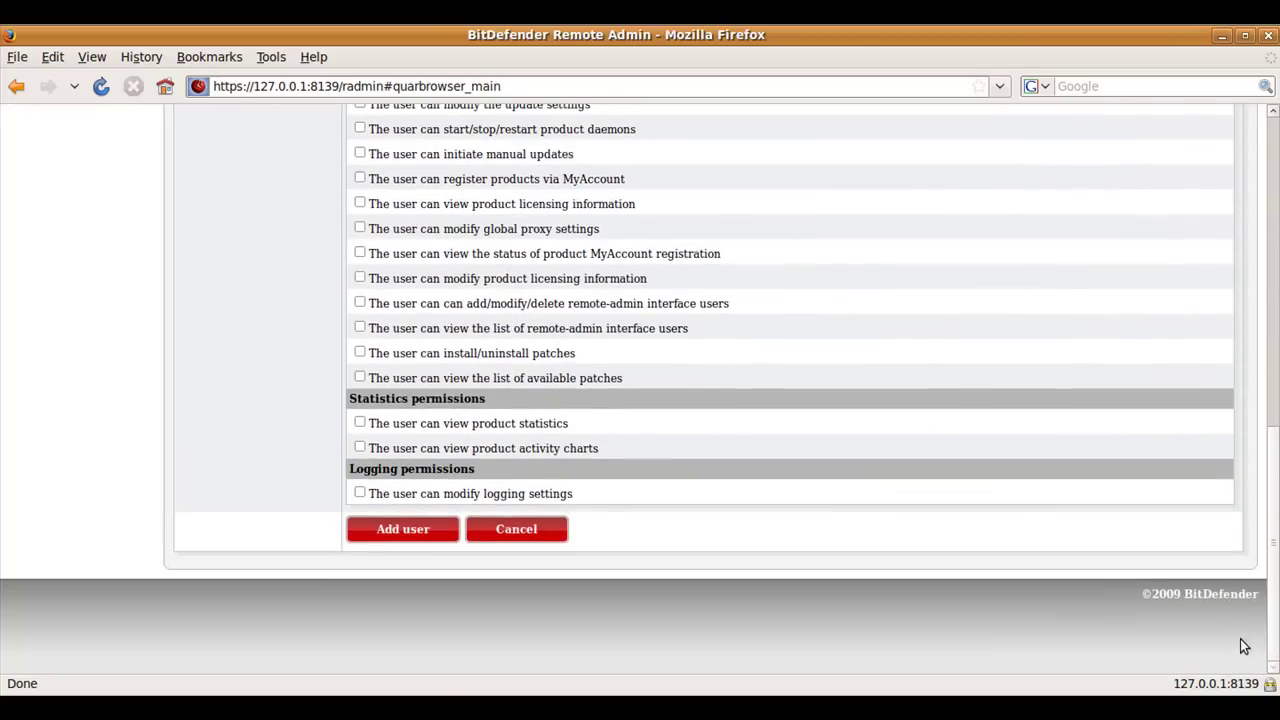
{"action": "left_click", "coordinate": [360, 423]}
{"action": "left_click", "coordinate": [360, 448]}
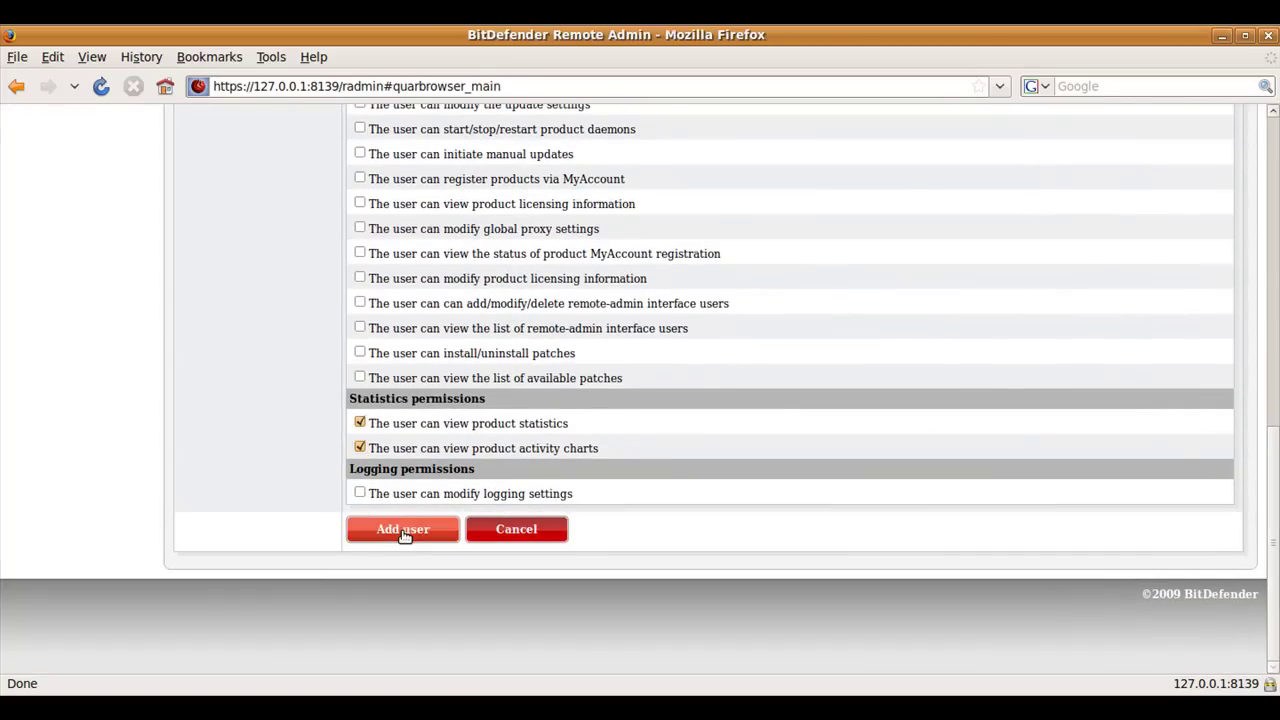
{"action": "left_click", "coordinate": [405, 530]}
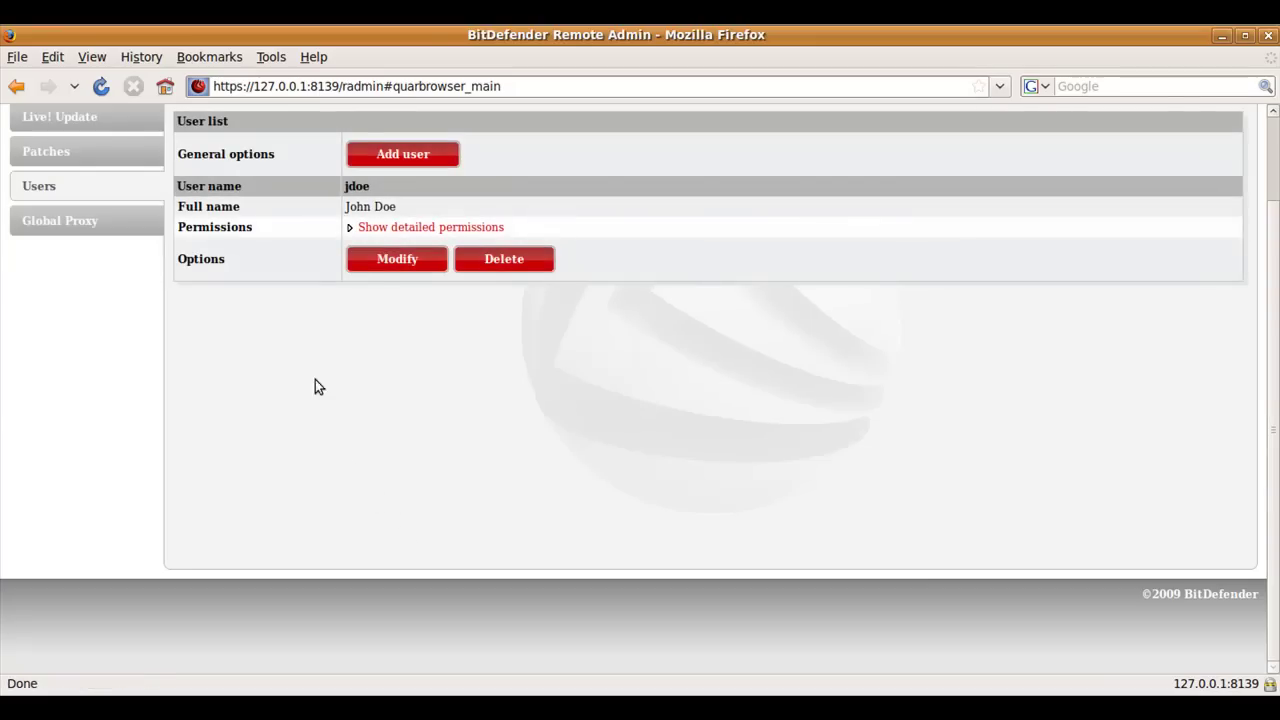
{"action": "left_click", "coordinate": [352, 230]}
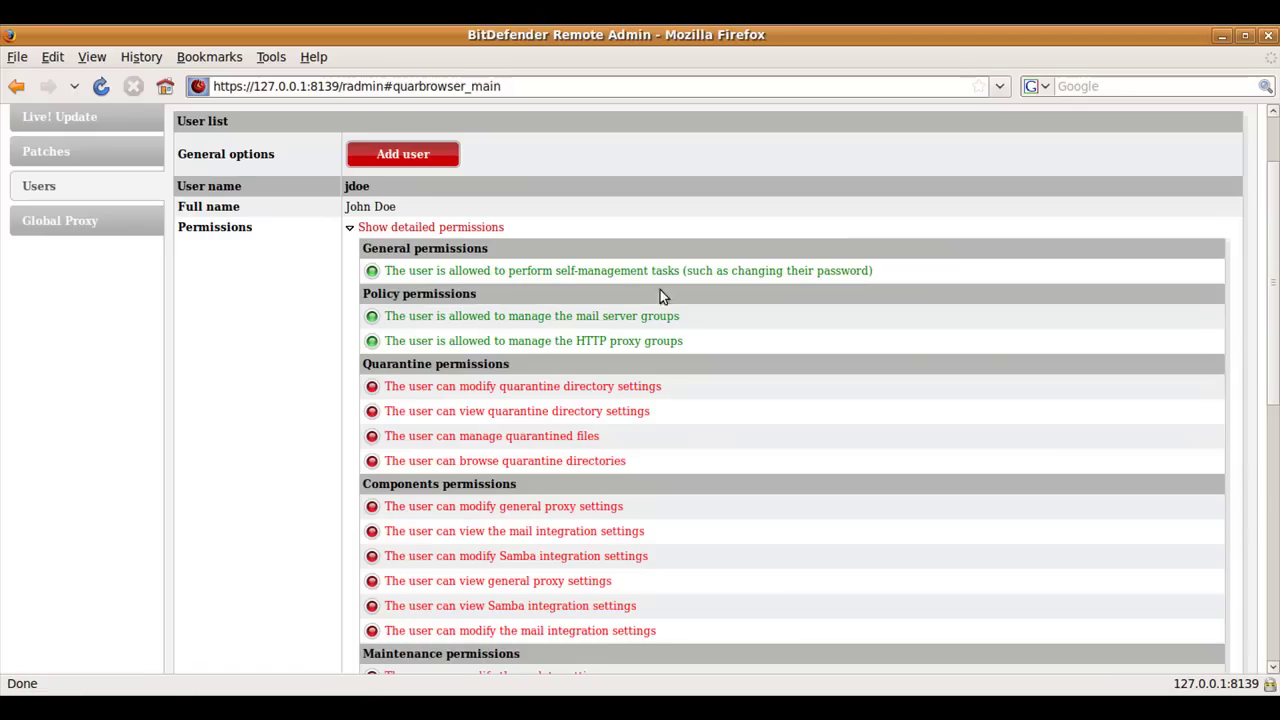
{"action": "left_click_drag", "start_coordinate": [1276, 256], "coordinate": [1274, 226]}
{"action": "left_click", "coordinate": [350, 273]}
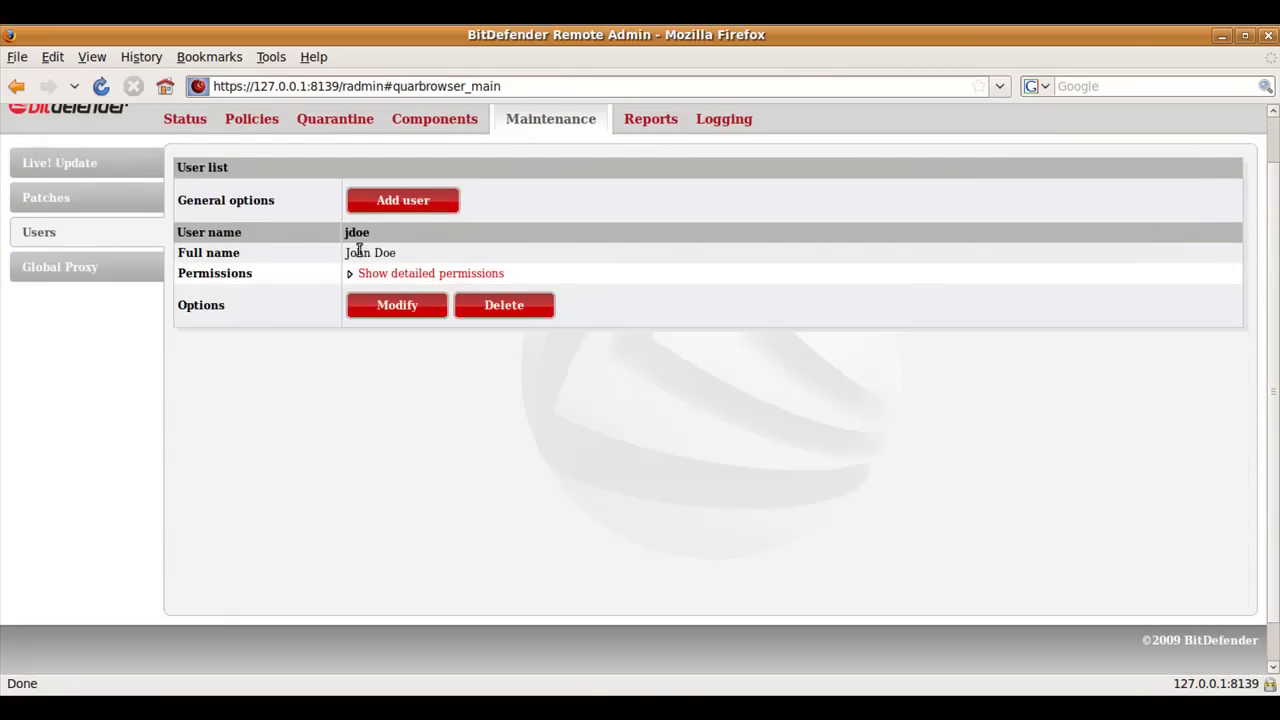
Create a second user with login name, full name and password, allowed to modify logging settings
{"action": "left_click", "coordinate": [373, 206]}
{"action": "left_click", "coordinate": [380, 196]}
{"action": "type", "text": "croot"}
{"action": "key", "text": "Tab"}
{"action": "type", "text": "Charlie R"}
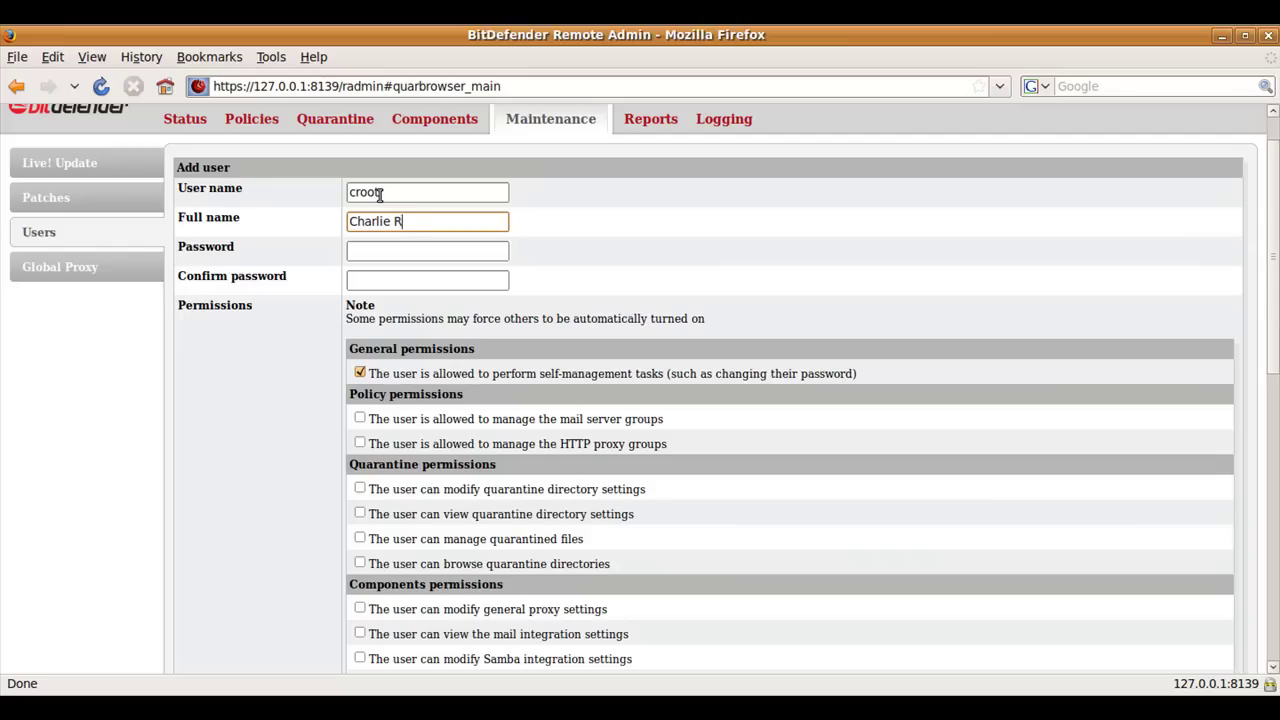
{"action": "key", "text": "Tab"}
{"action": "key", "text": "Tab"}
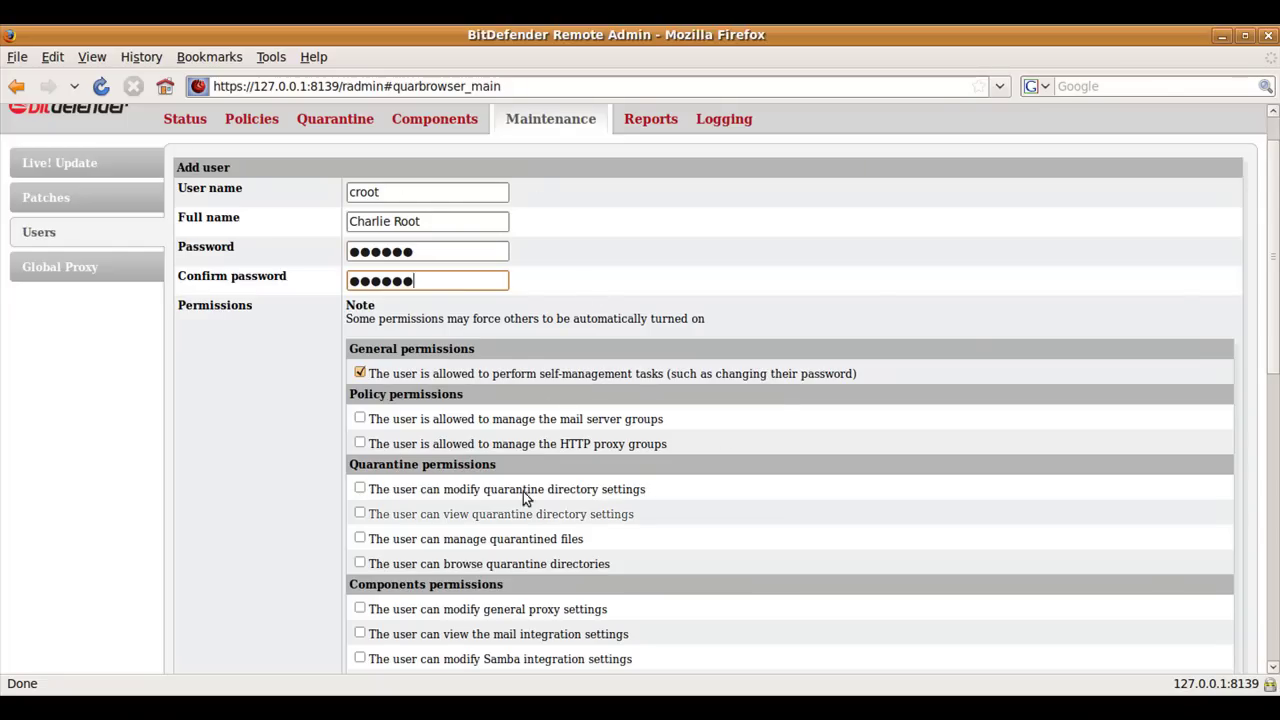
{"action": "left_click_drag", "start_coordinate": [1272, 280], "coordinate": [1273, 522]}
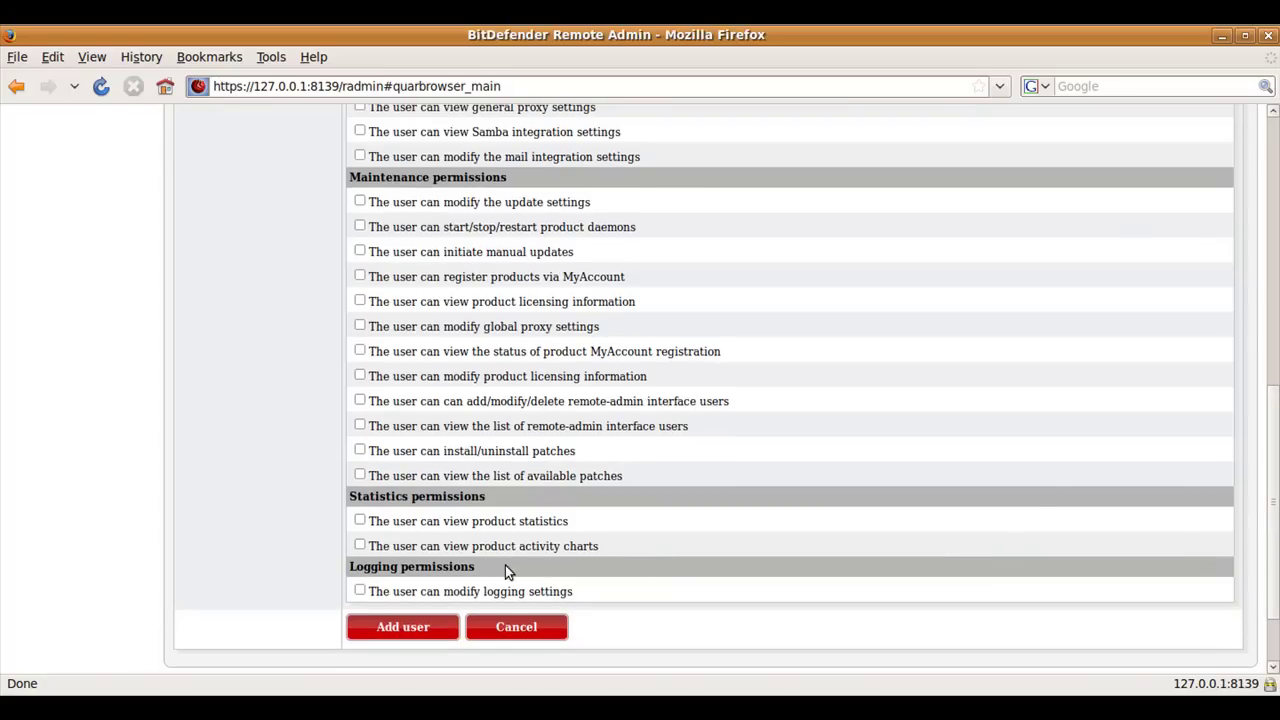
{"action": "left_click", "coordinate": [360, 591]}
{"action": "left_click", "coordinate": [389, 630]}
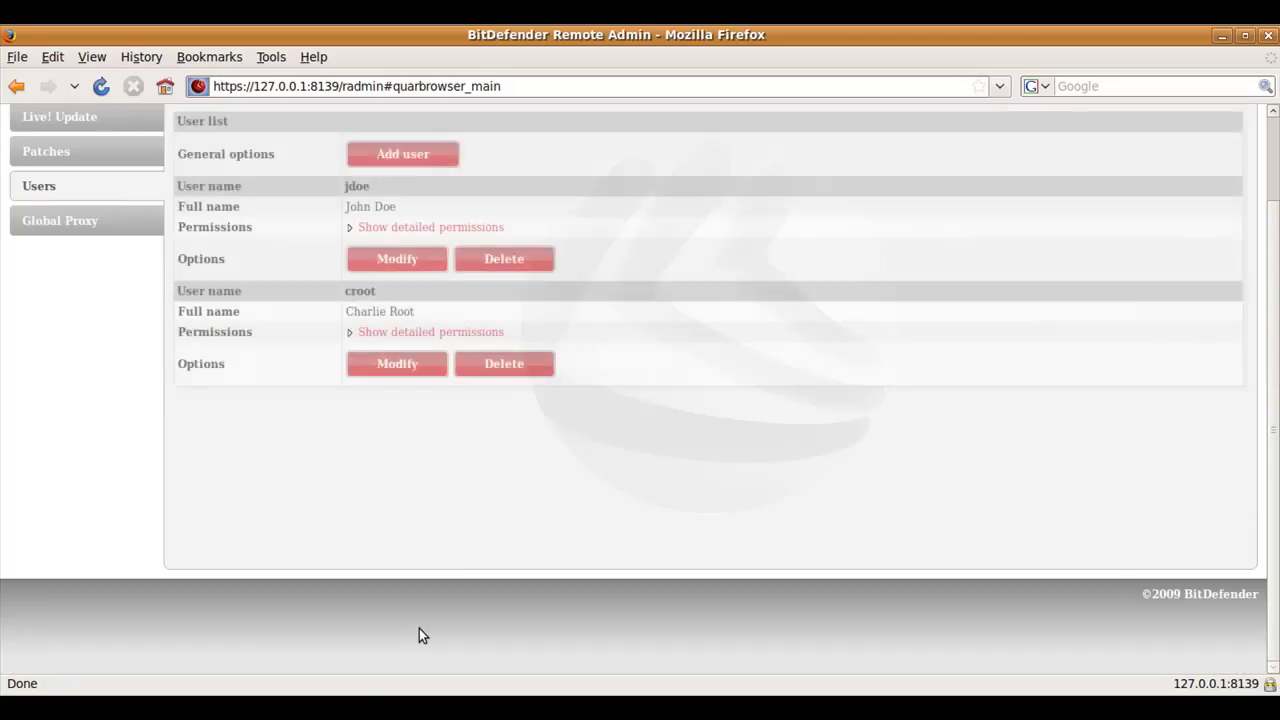
Review the second user's detailed permissions, then delete the first user
{"action": "left_click", "coordinate": [350, 334]}
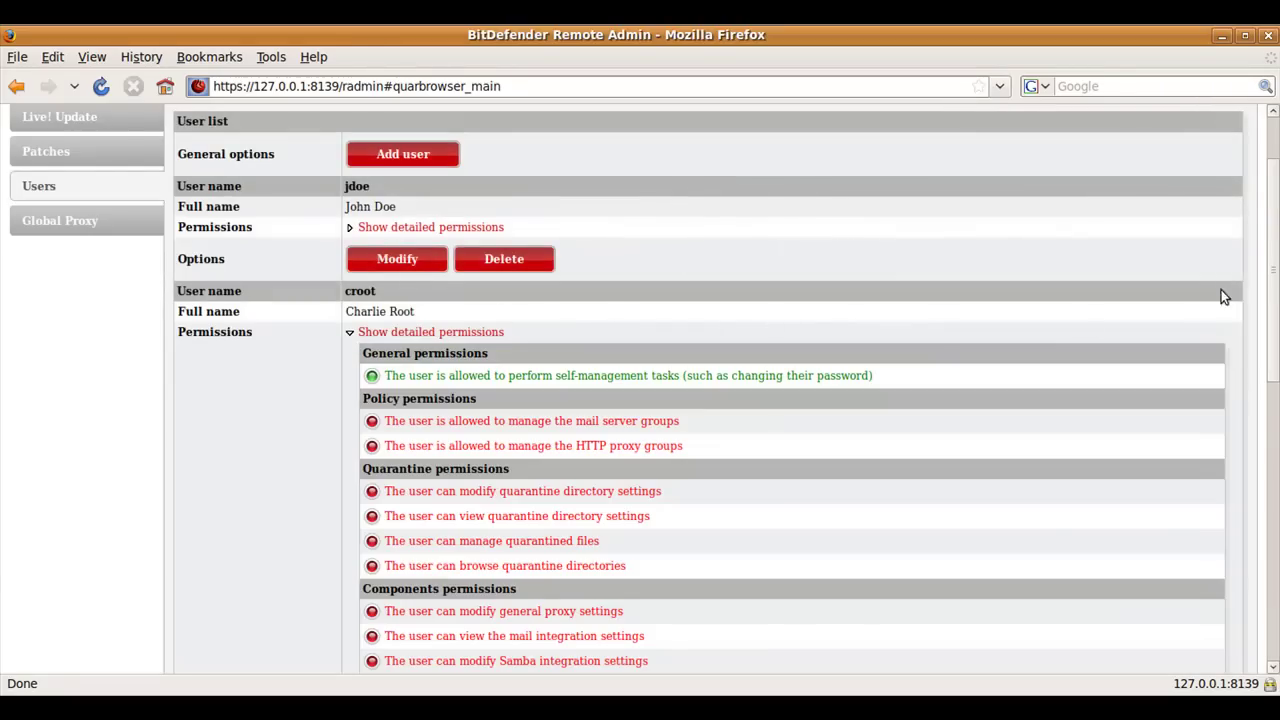
{"action": "mouse_move", "coordinate": [1273, 290]}
{"action": "left_mouse_down"}
{"action": "mouse_move", "coordinate": [1256, 540]}
{"action": "mouse_move", "coordinate": [1269, 300]}
{"action": "mouse_move", "coordinate": [1254, 274]}
{"action": "left_mouse_up"}
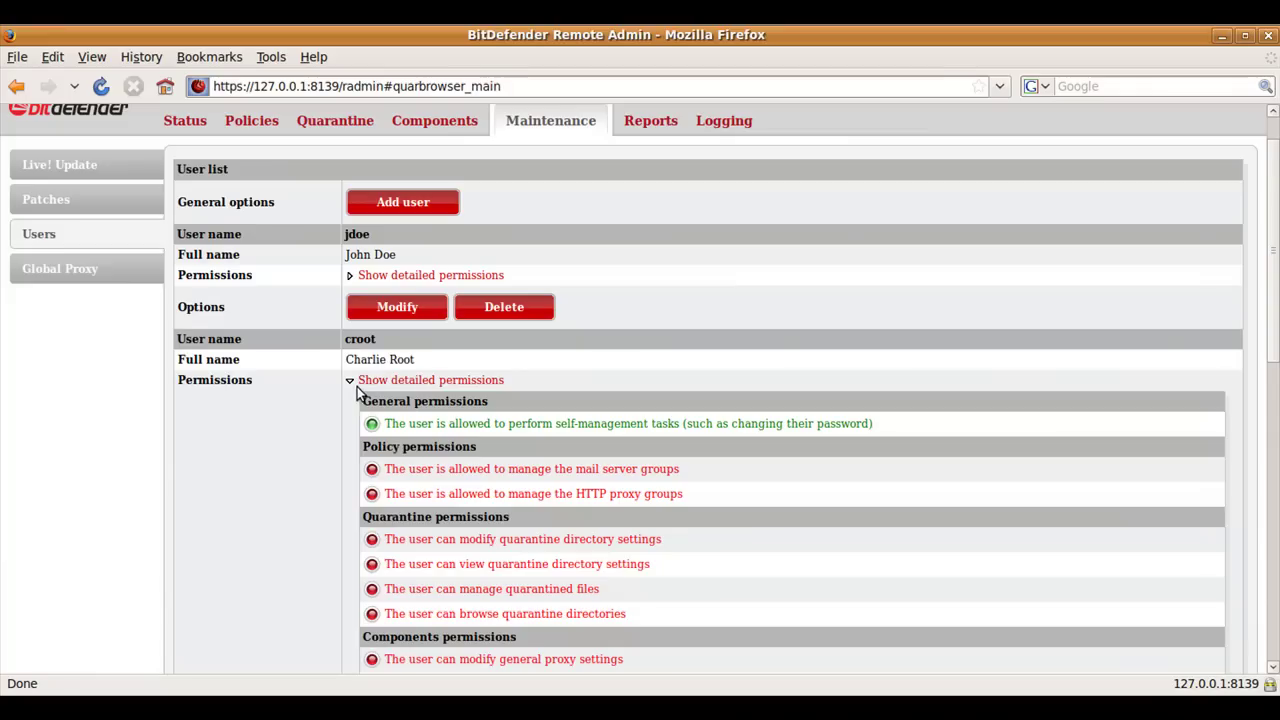
{"action": "left_click", "coordinate": [350, 381]}
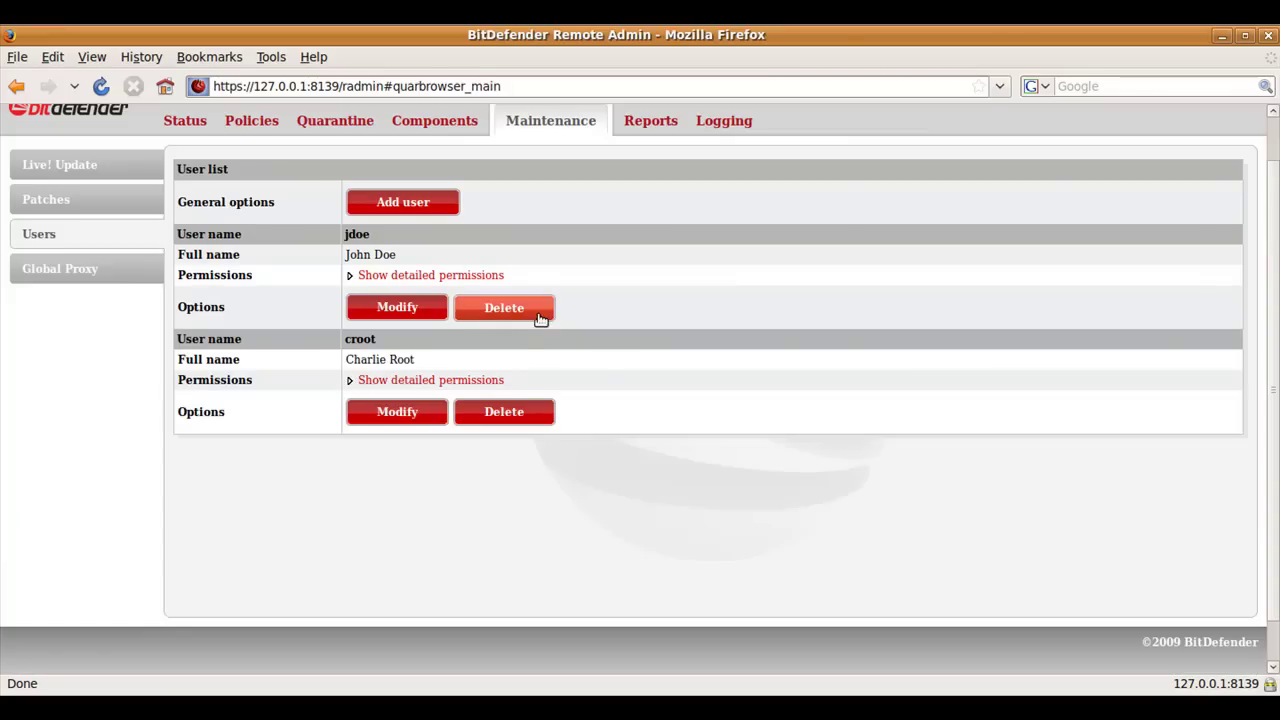
{"action": "scroll", "coordinate": [520, 320], "scroll_direction": "down", "scroll_amount": 1}
{"action": "left_click", "coordinate": [514, 269]}
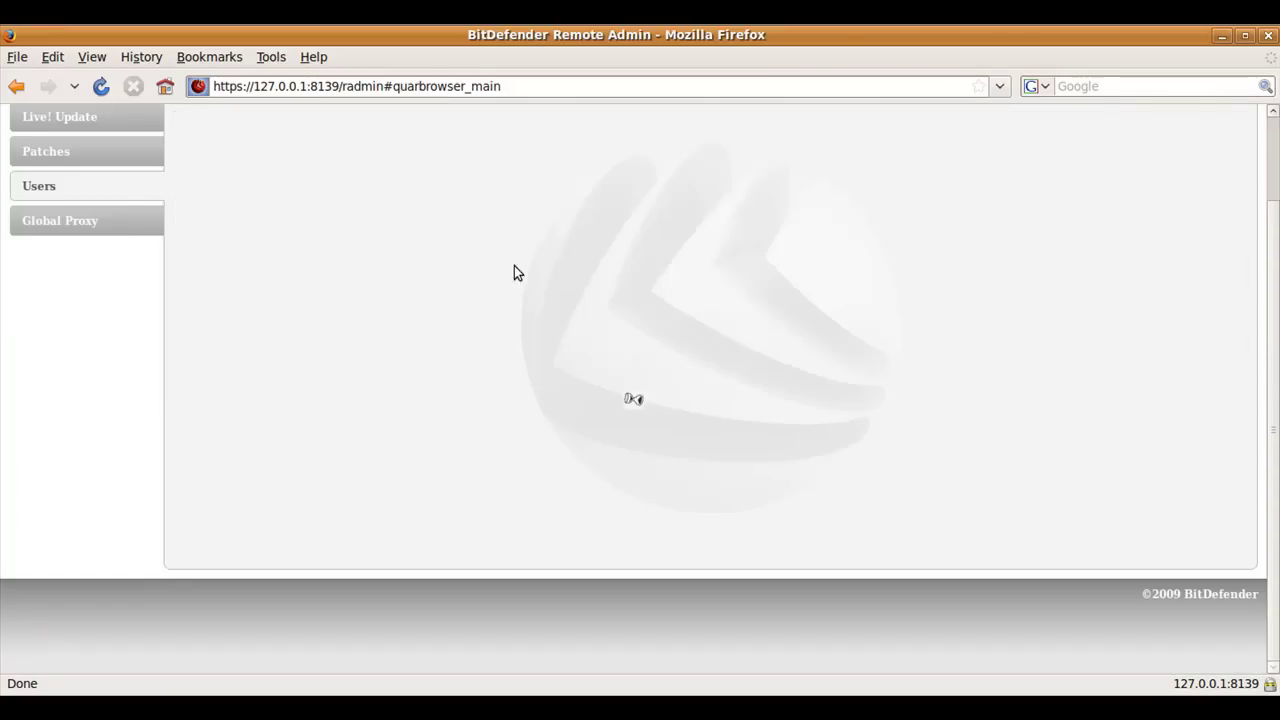
Add 'modify quarantine directory settings' to the remaining user, apply, and check its permissions
{"action": "left_click", "coordinate": [397, 262]}
{"action": "left_click", "coordinate": [359, 433]}
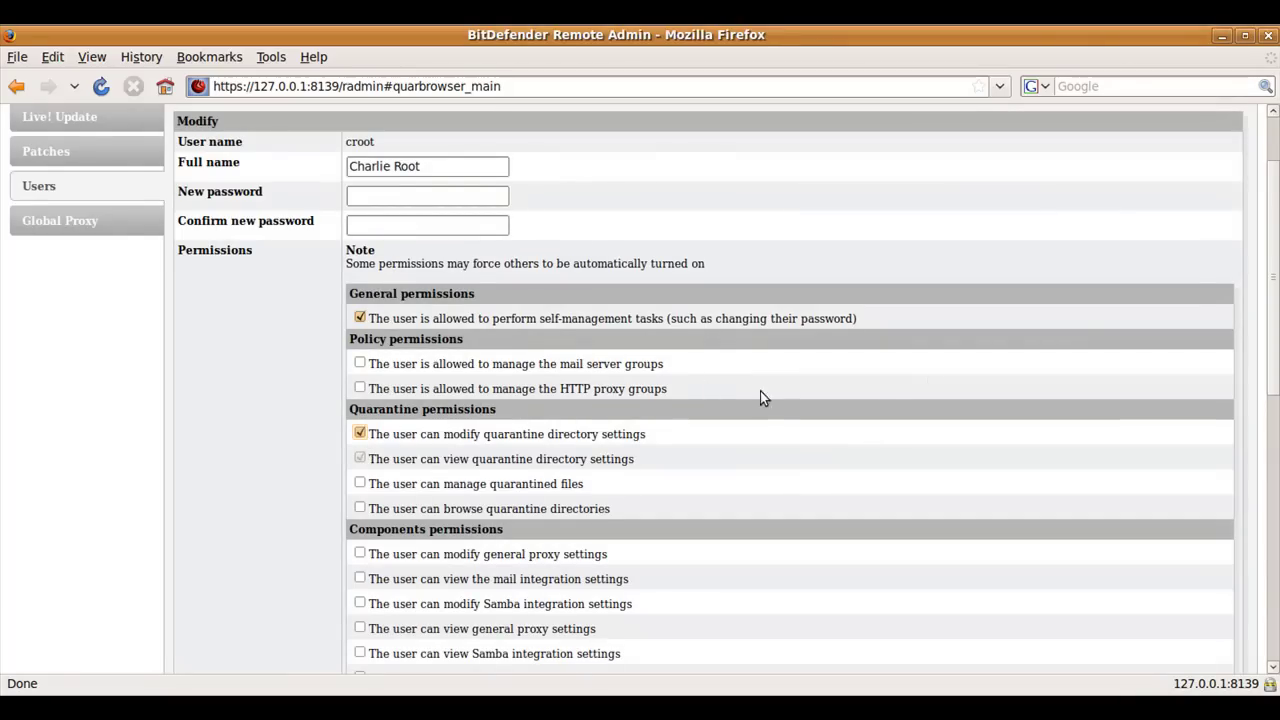
{"action": "left_click_drag", "start_coordinate": [1271, 272], "coordinate": [1257, 537]}
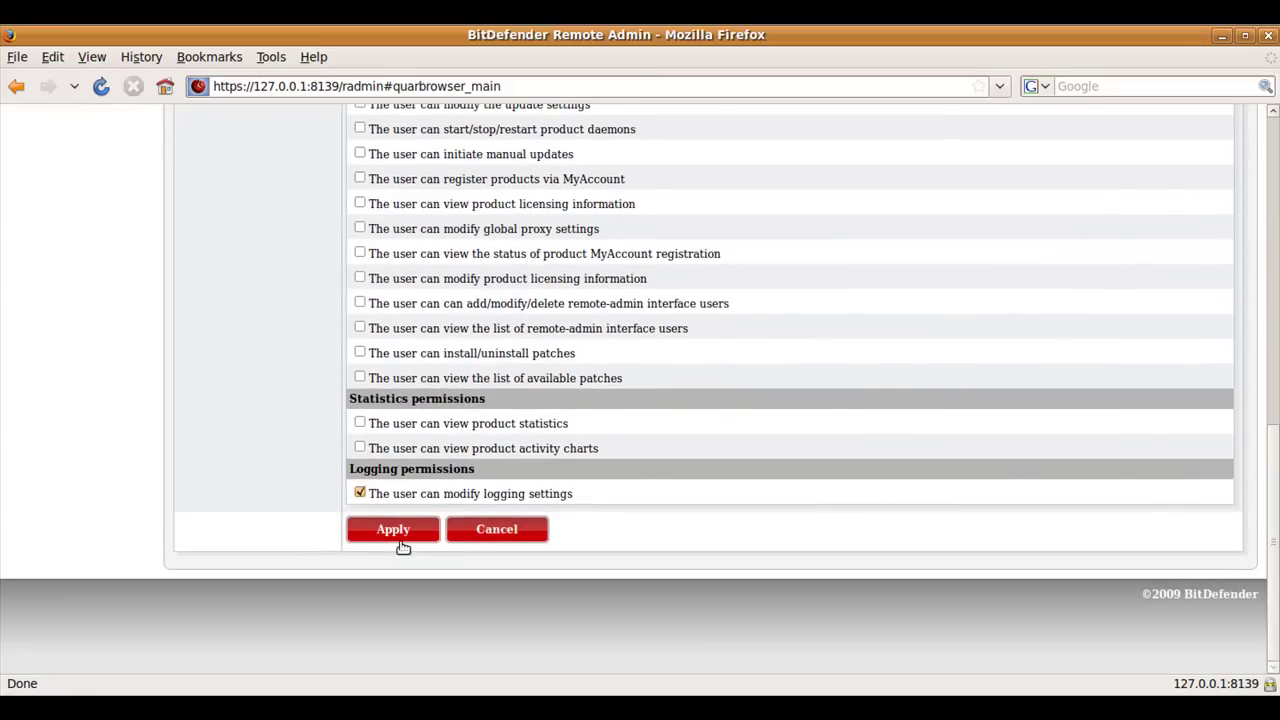
{"action": "left_click", "coordinate": [394, 530]}
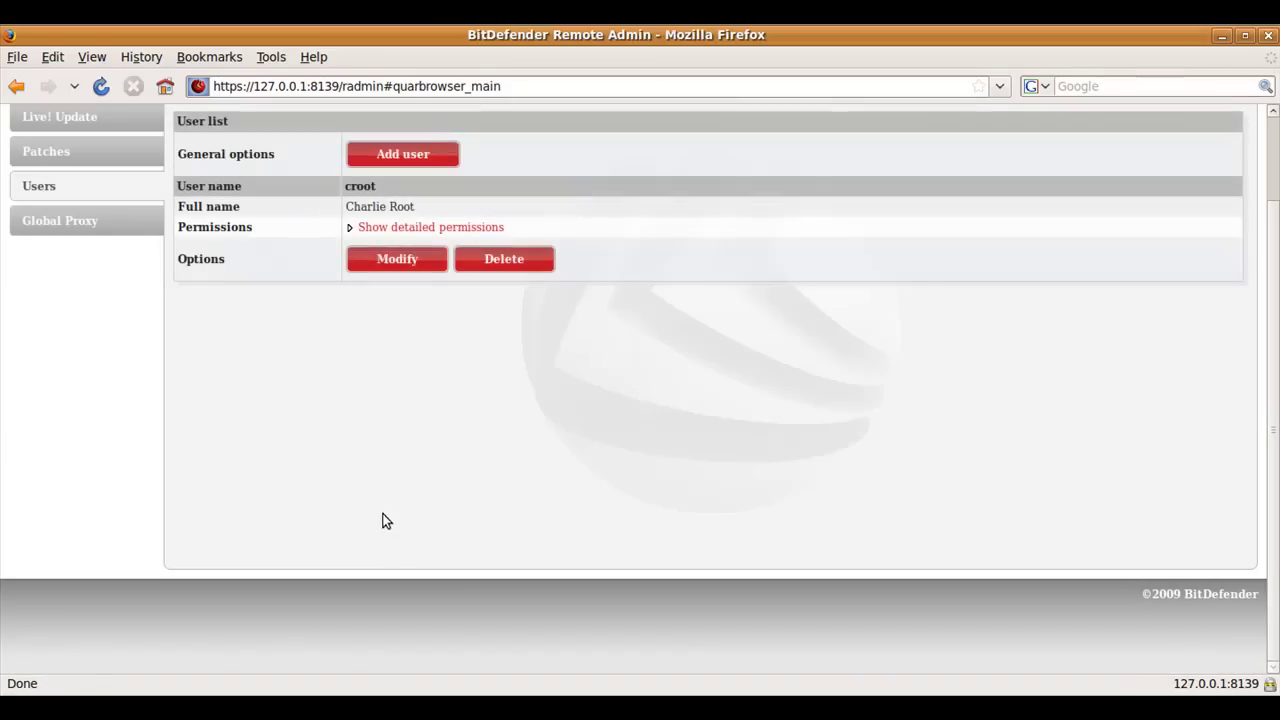
{"action": "left_click", "coordinate": [347, 229]}
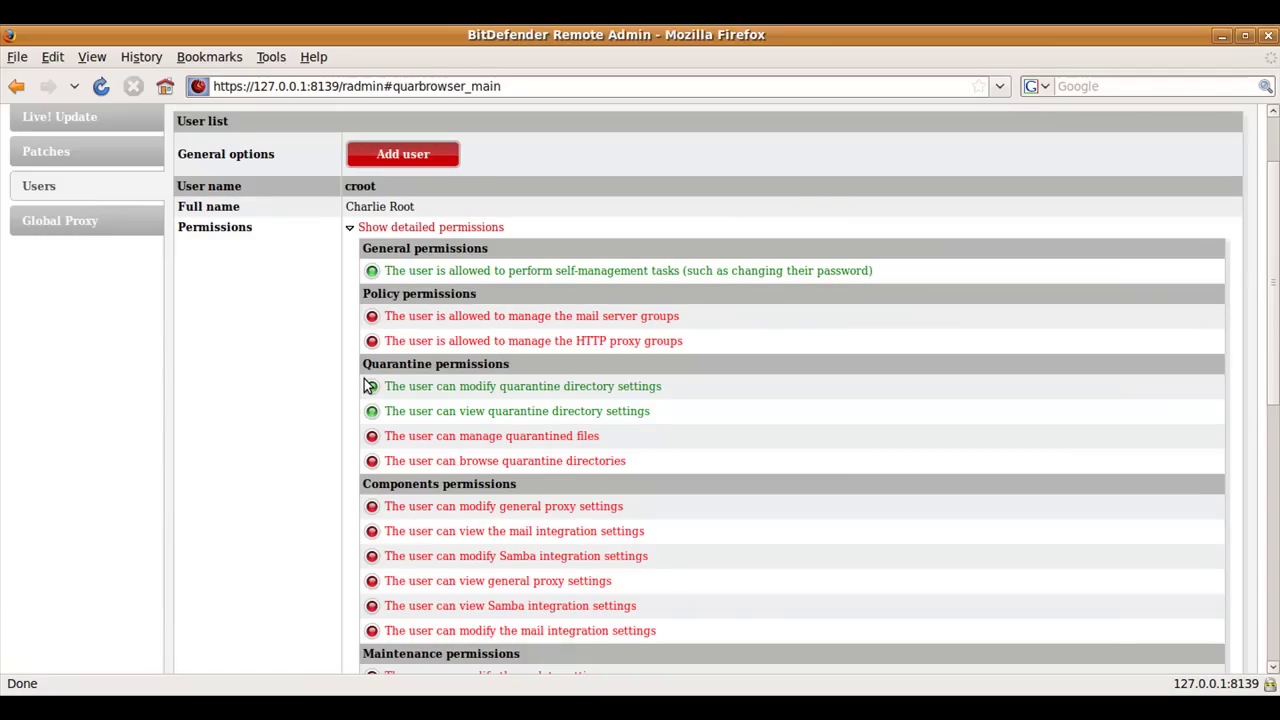
{"action": "left_click", "coordinate": [352, 232]}
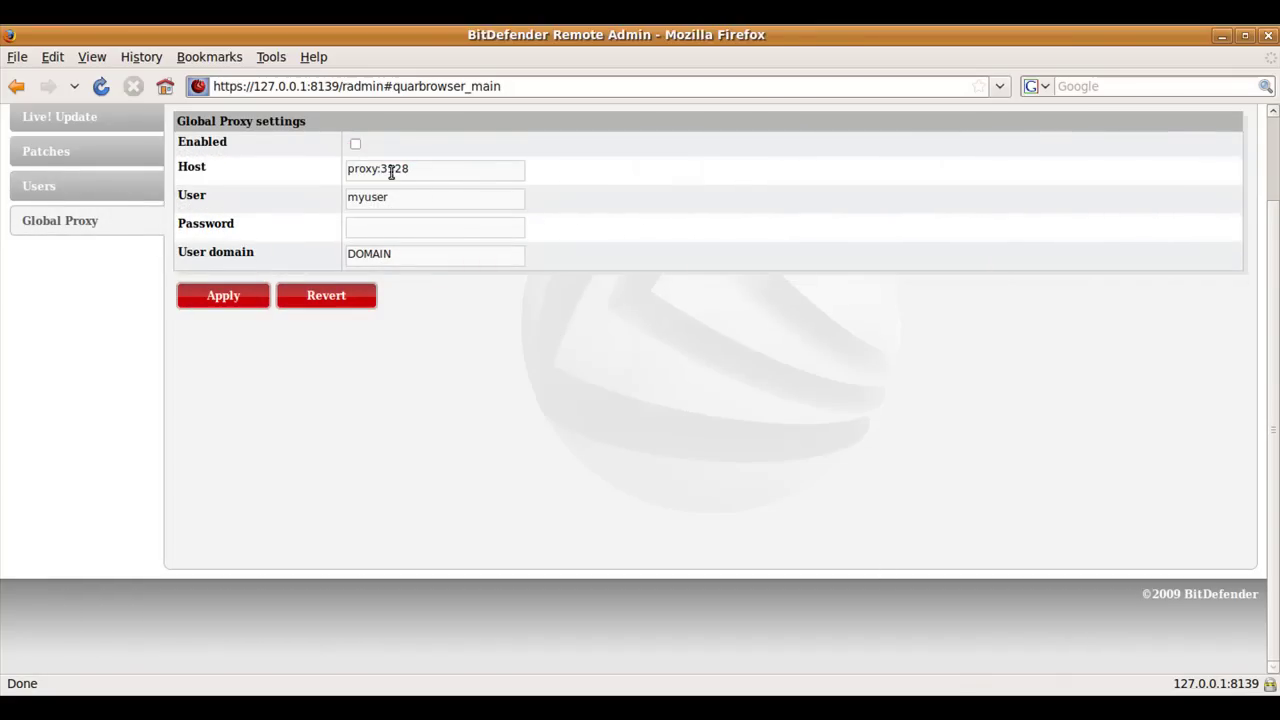
Enable the global proxy and change its host to proxy.example.com:8080
{"action": "left_click", "coordinate": [356, 145]}
{"action": "left_click_drag", "start_coordinate": [423, 168], "coordinate": [345, 170]}
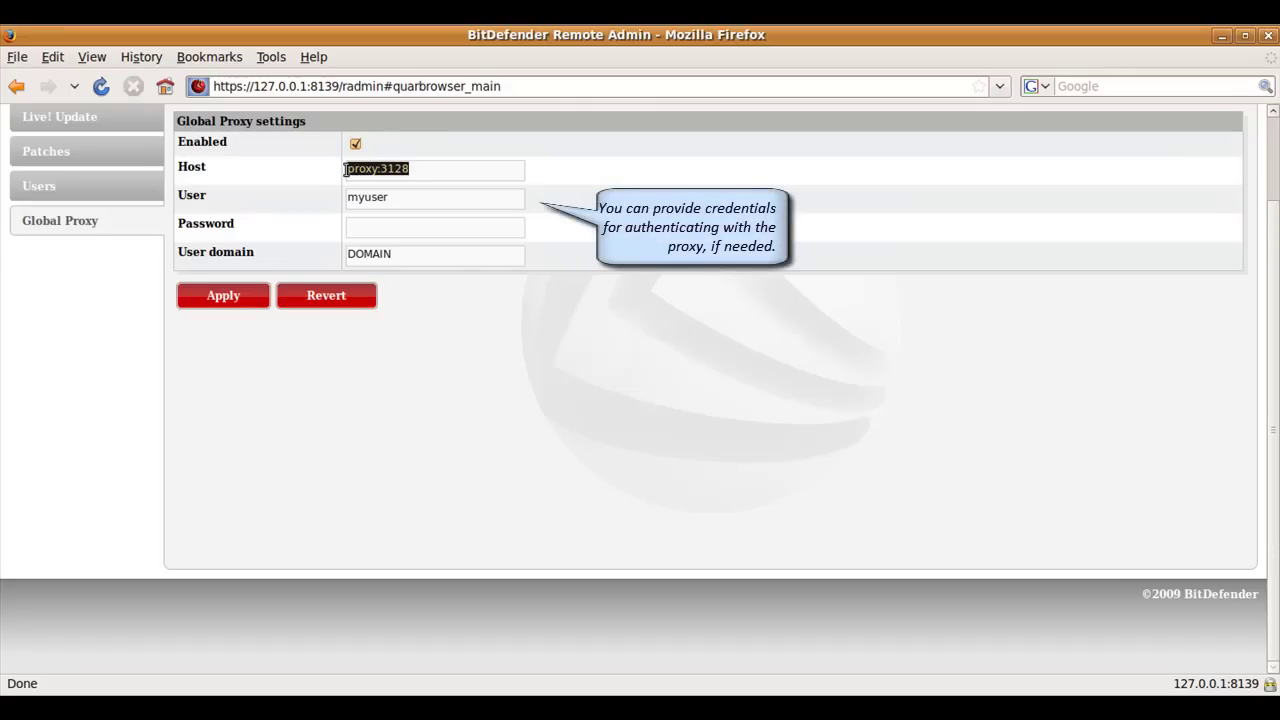
{"action": "key", "text": "BackSpace"}
{"action": "type", "text": "proxy.example.com:8080"}
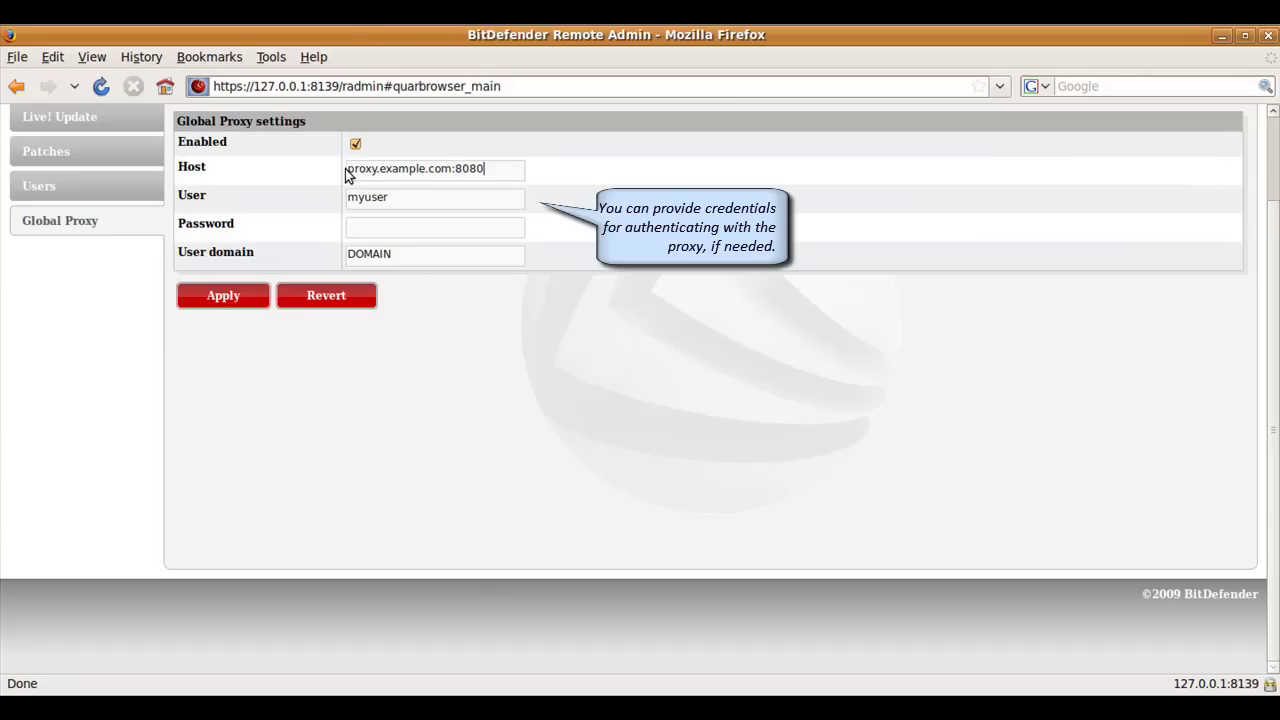
Set the proxy user name, password and user domain MYDOMAIN, then apply
{"action": "left_click", "coordinate": [405, 197]}
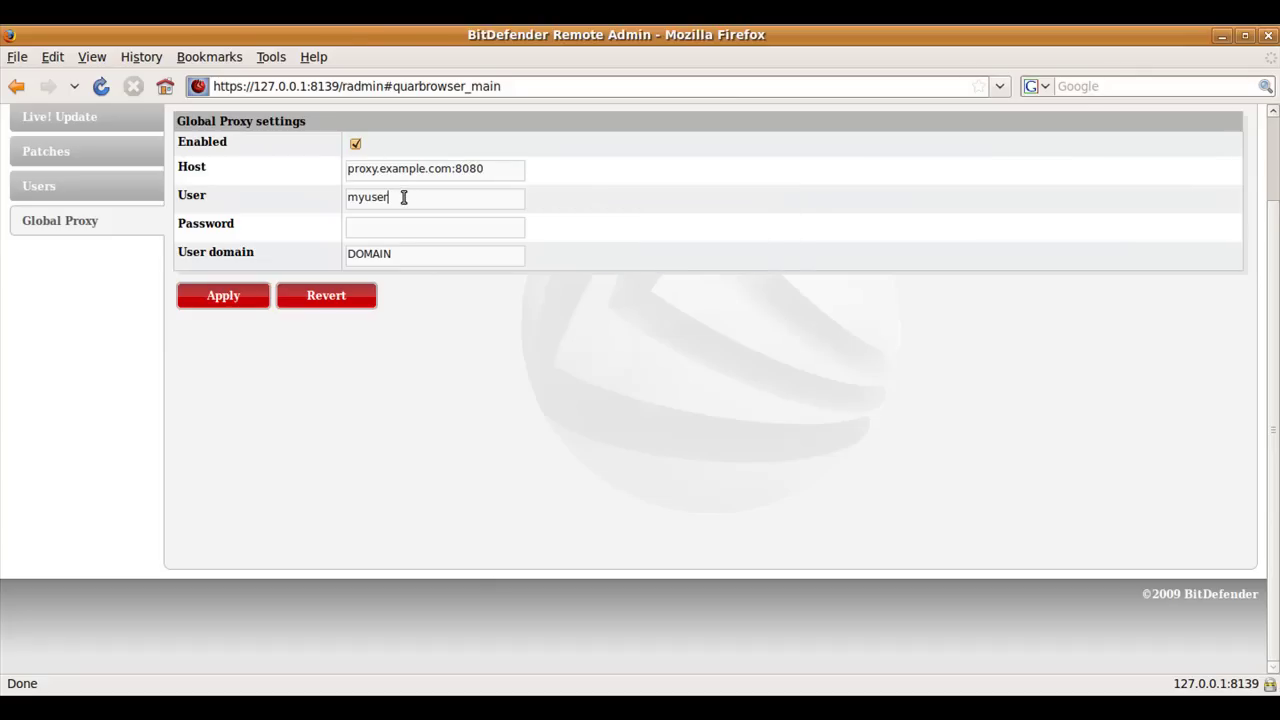
{"action": "key", "text": "BackSpace"}
{"action": "key", "text": "BackSpace"}
{"action": "key", "text": "BackSpace"}
{"action": "key", "text": "BackSpace"}
{"action": "key", "text": "BackSpace"}
{"action": "type", "text": "jdoe"}
{"action": "left_click", "coordinate": [412, 228]}
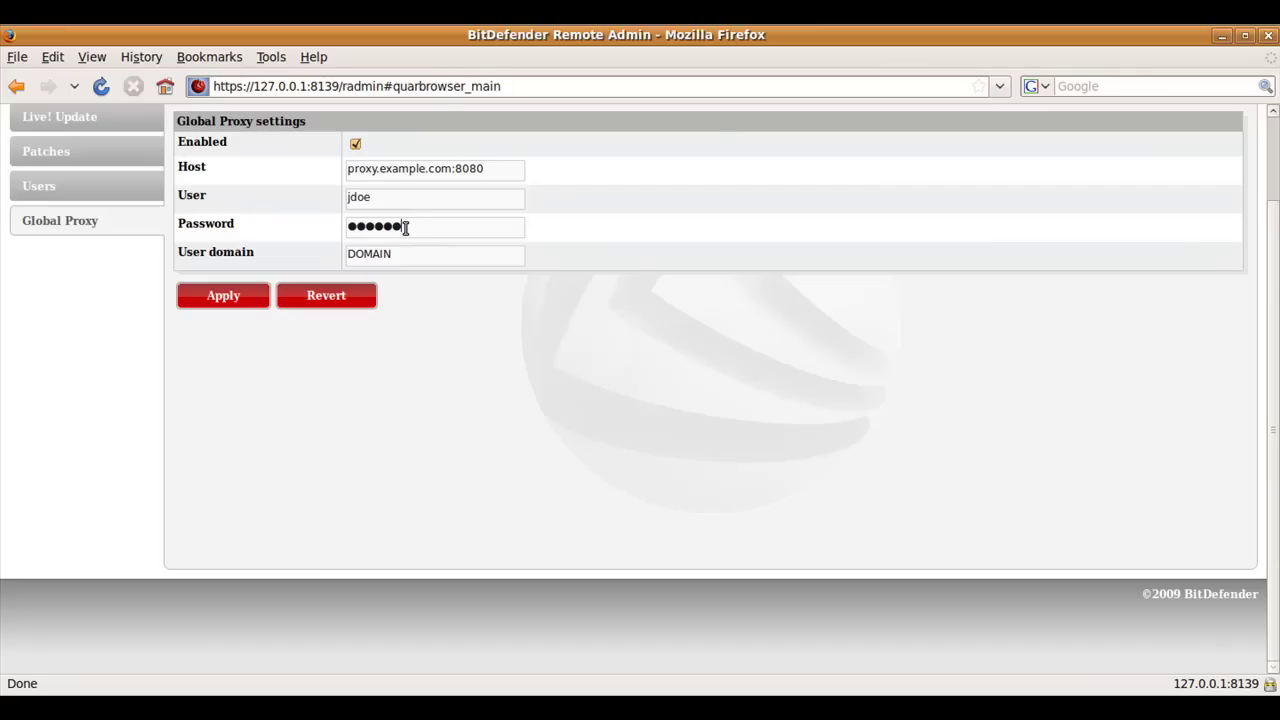
{"action": "left_click", "coordinate": [421, 257]}
{"action": "key", "text": "BackSpace"}
{"action": "key", "text": "BackSpace"}
{"action": "key", "text": "BackSpace"}
{"action": "key", "text": "BackSpace"}
{"action": "key", "text": "BackSpace"}
{"action": "key", "text": "BackSpace"}
{"action": "type", "text": "MYDOMA"}
{"action": "left_click", "coordinate": [238, 296]}
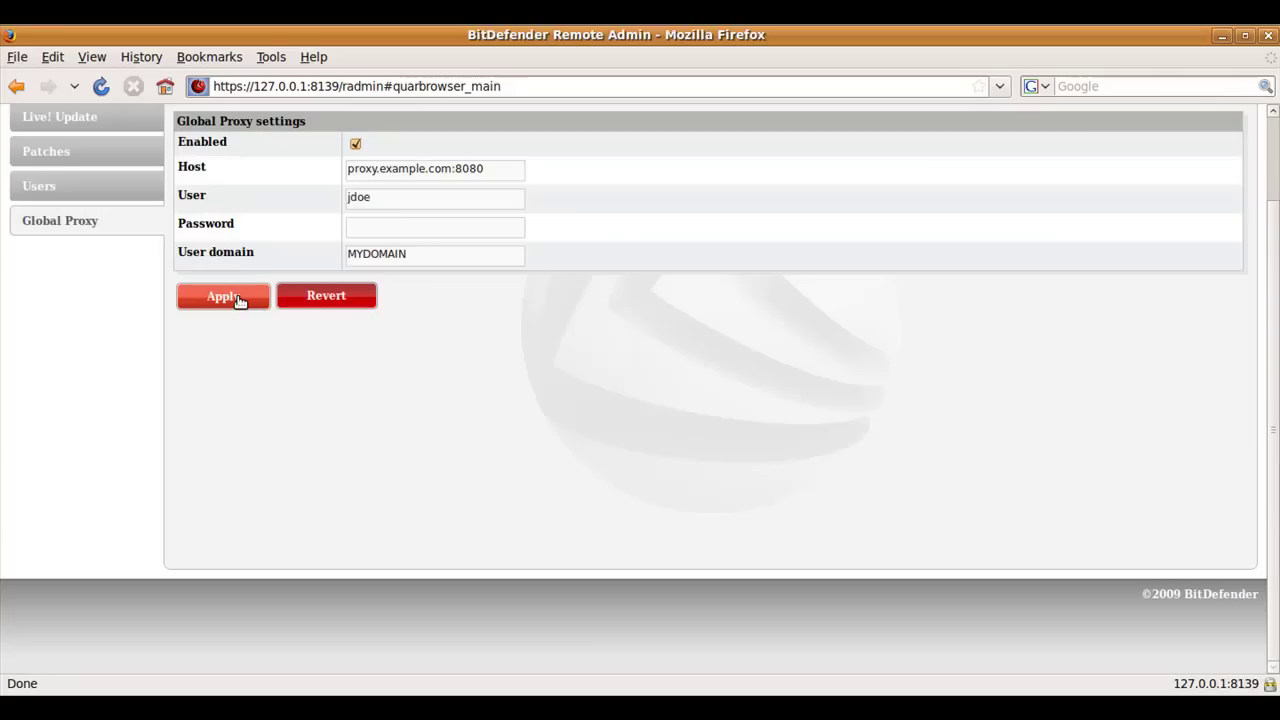